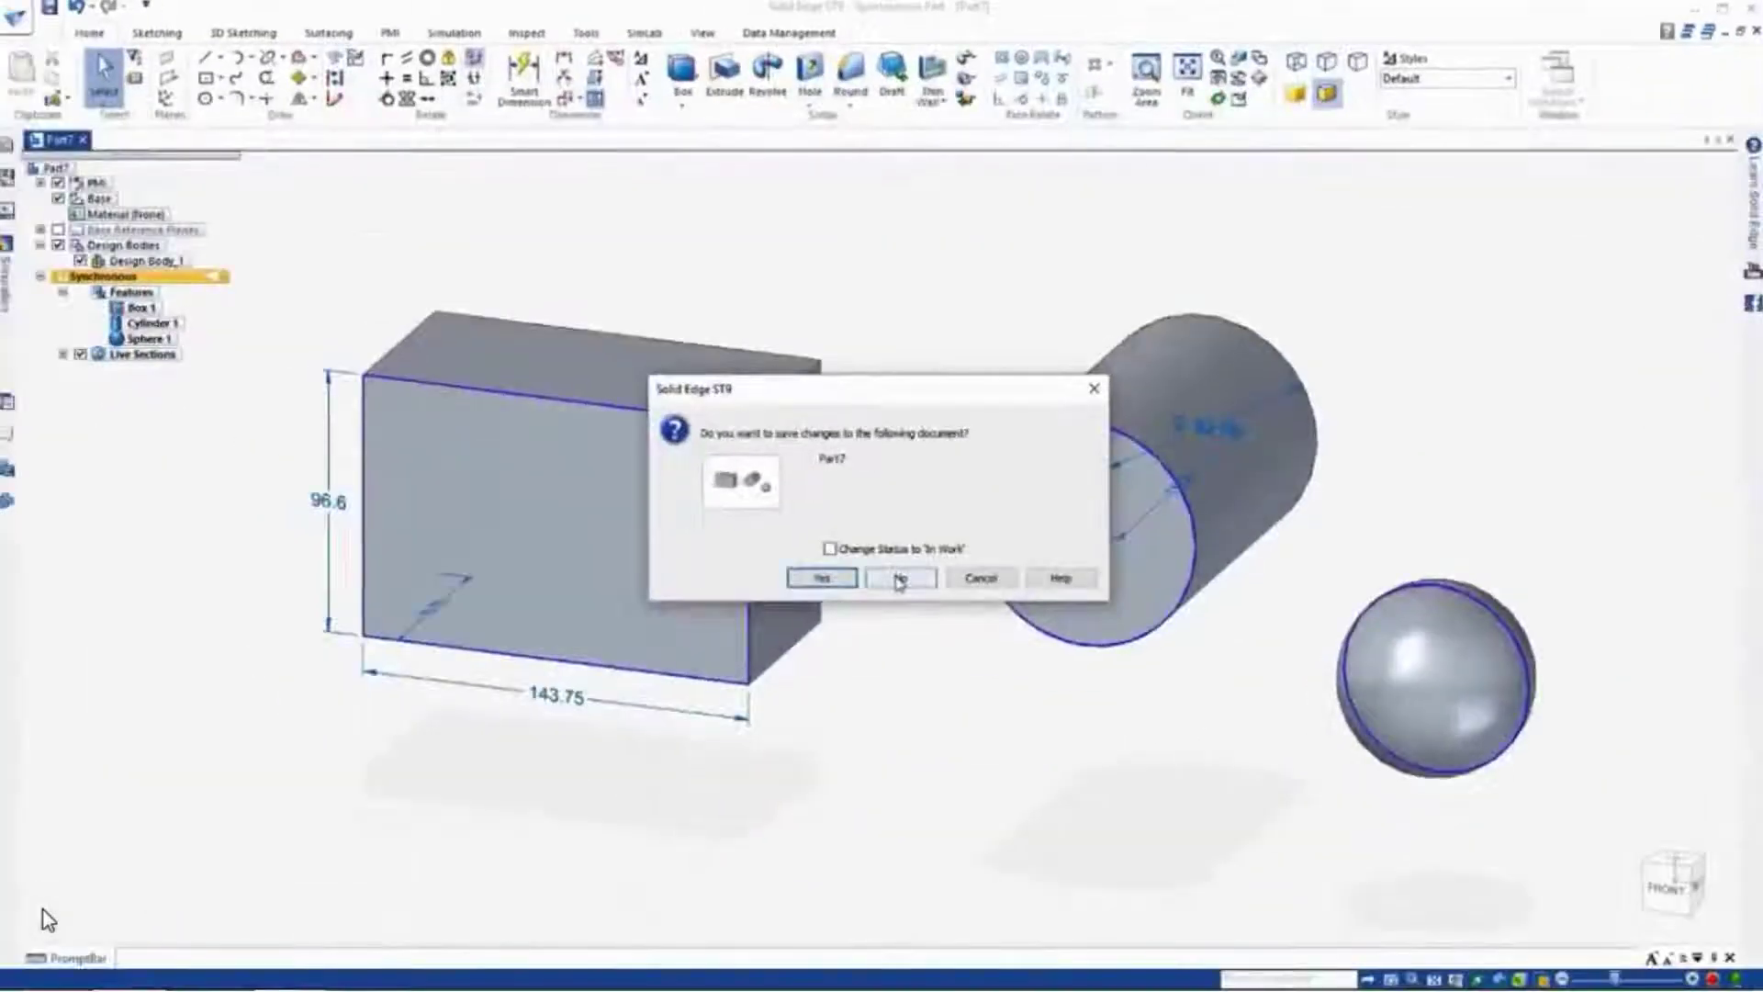
- Discard the open part's changes and start a new part from the ANSI Metric Part template
{"action": "left_click", "coordinate": [900, 578]}
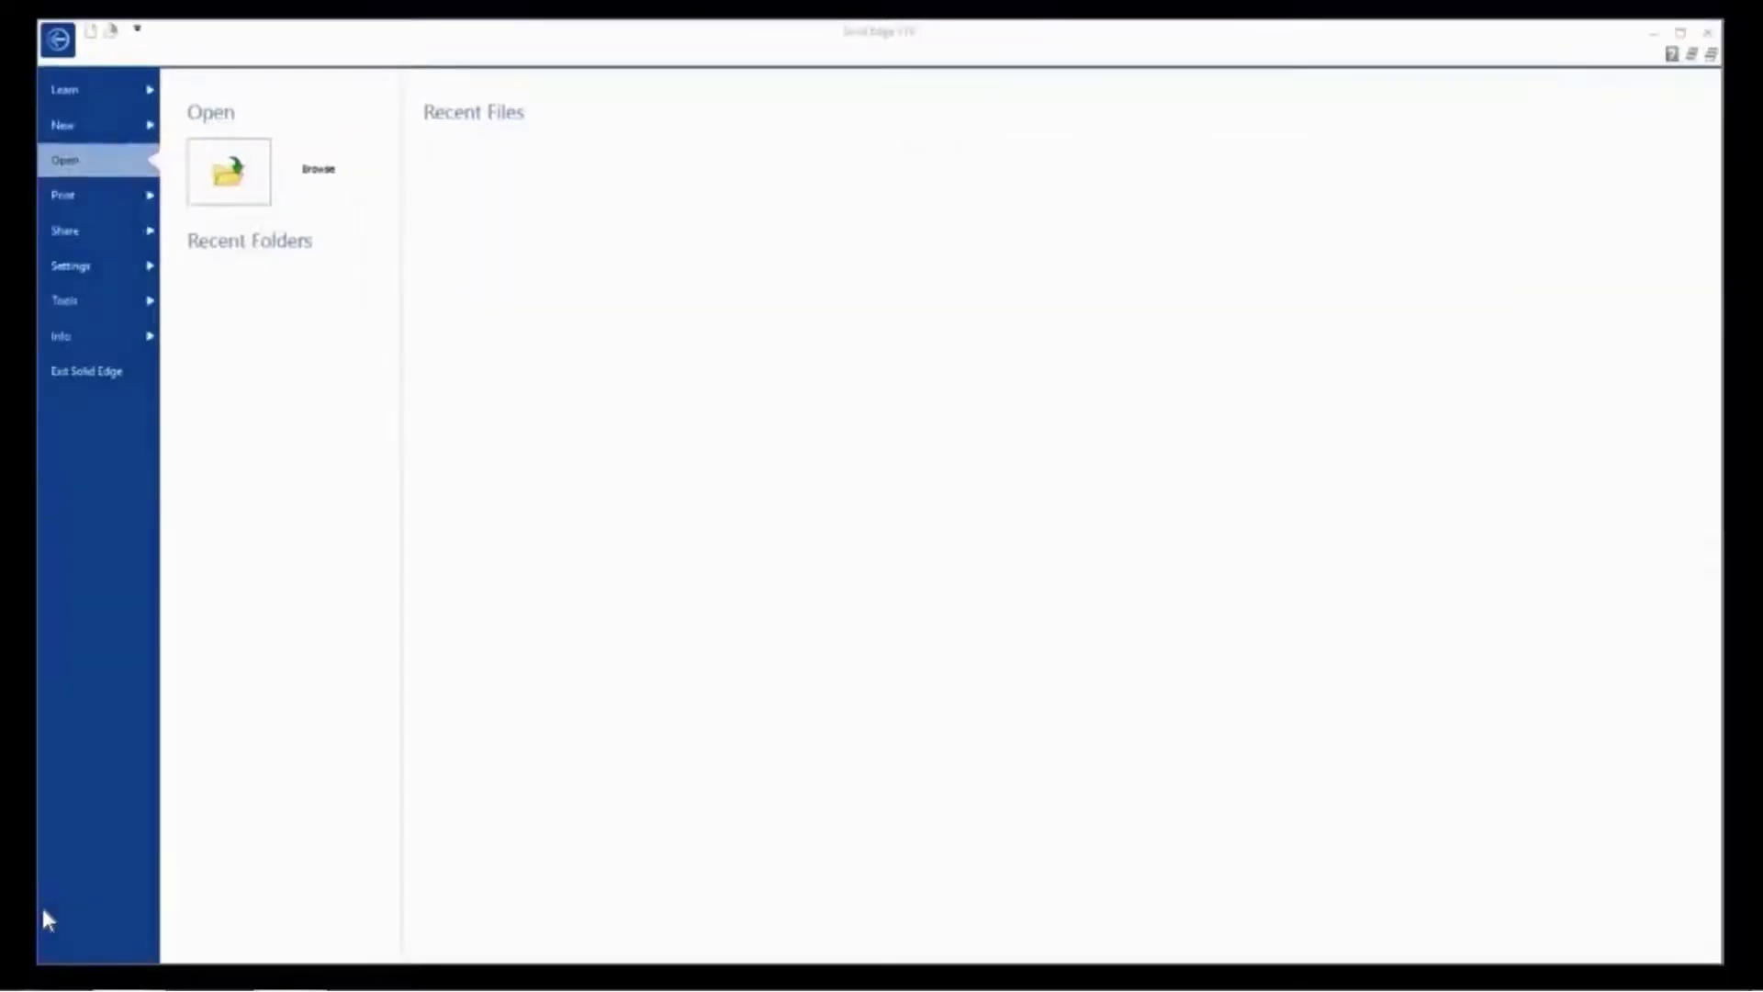
{"action": "left_click", "coordinate": [88, 130]}
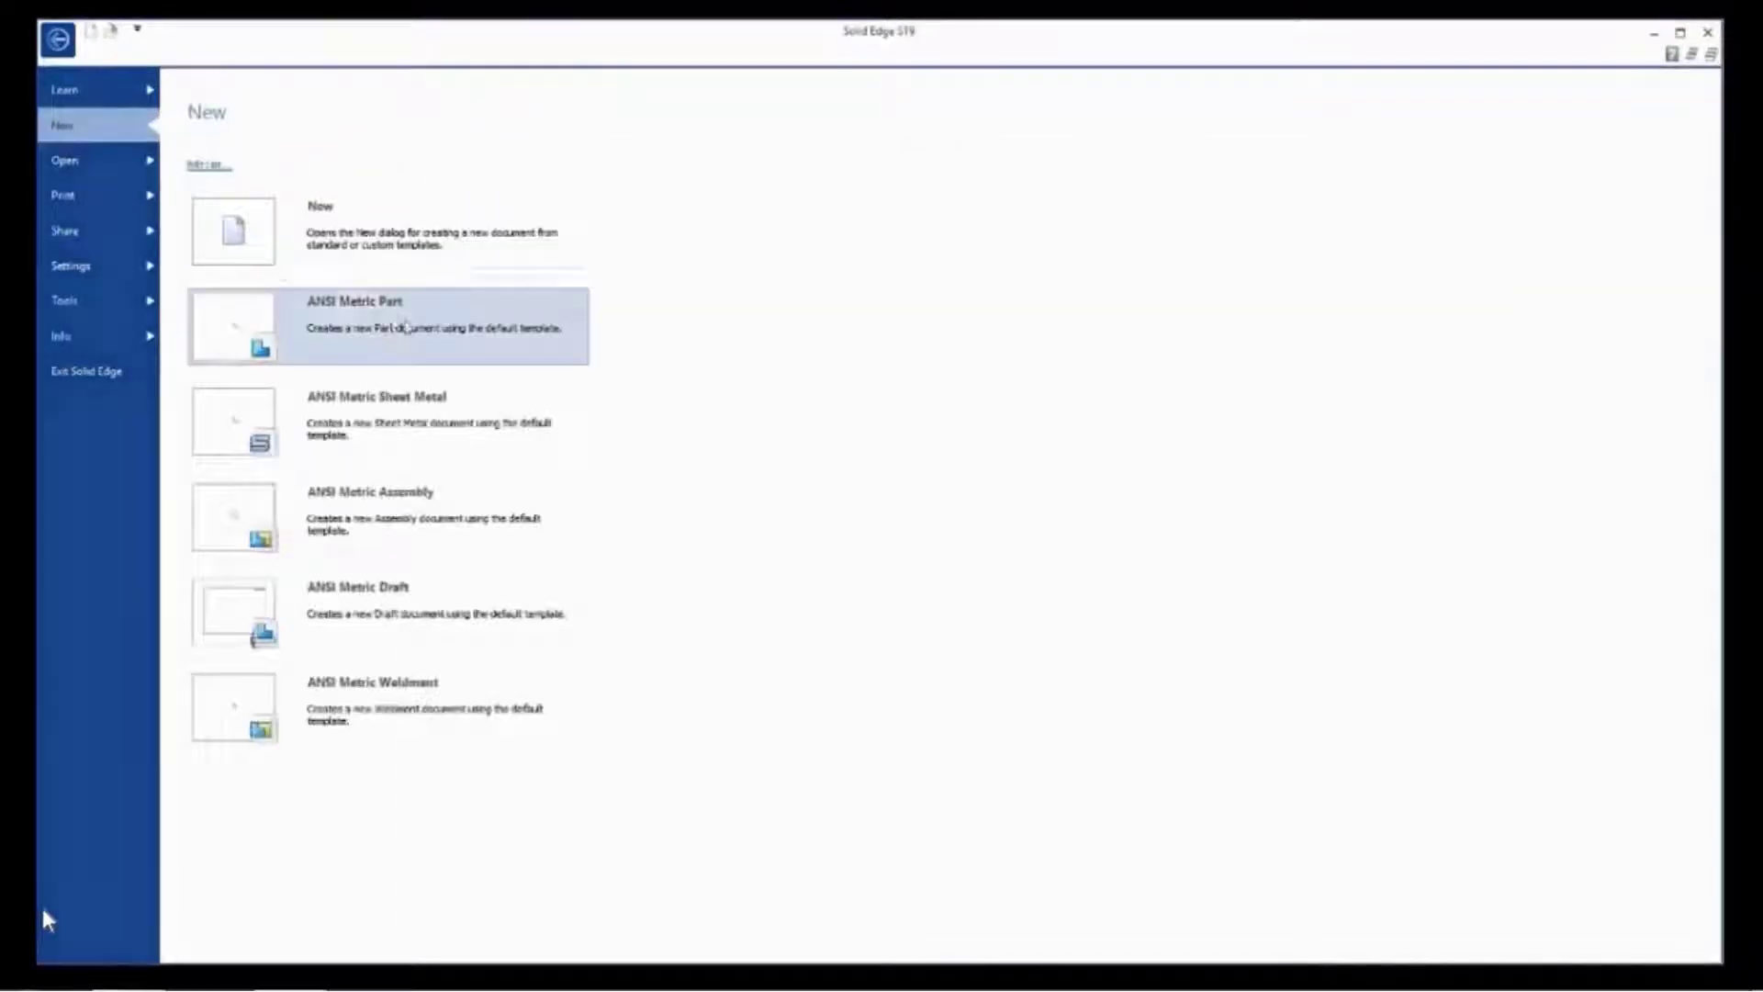
{"action": "left_click", "coordinate": [367, 305]}
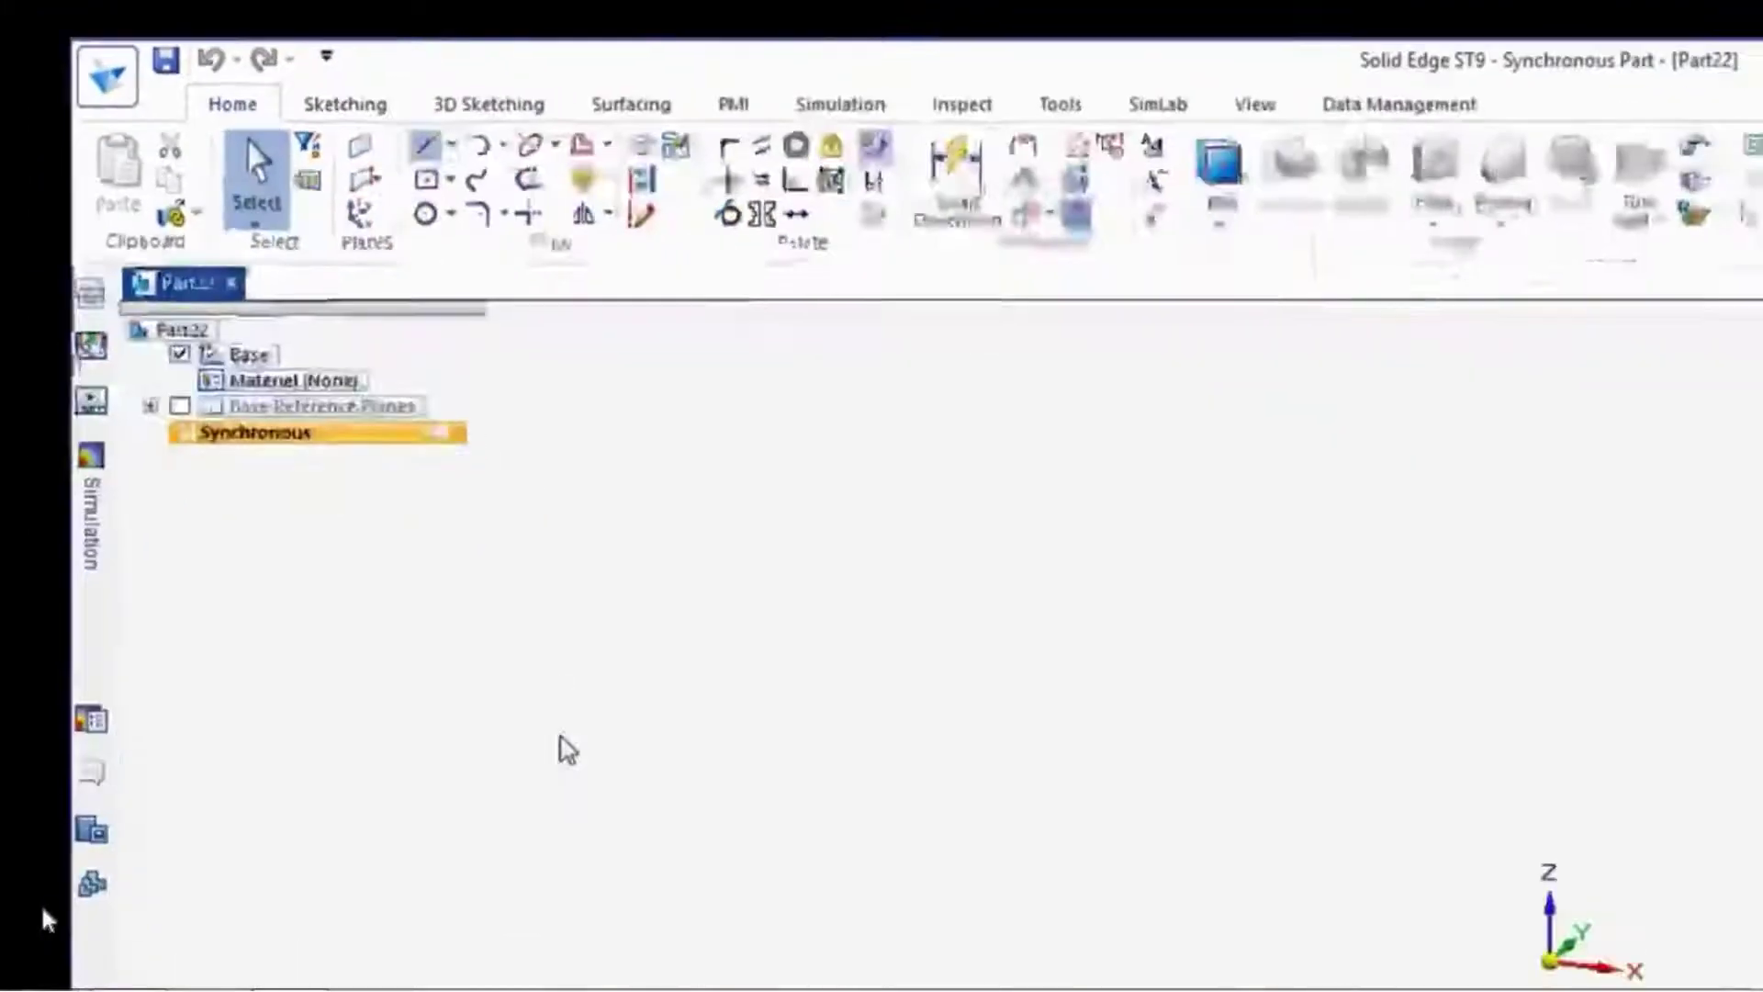
- Draw a closed six-sided stepped line profile that fills as a shaded region
{"action": "left_click", "coordinate": [562, 905]}
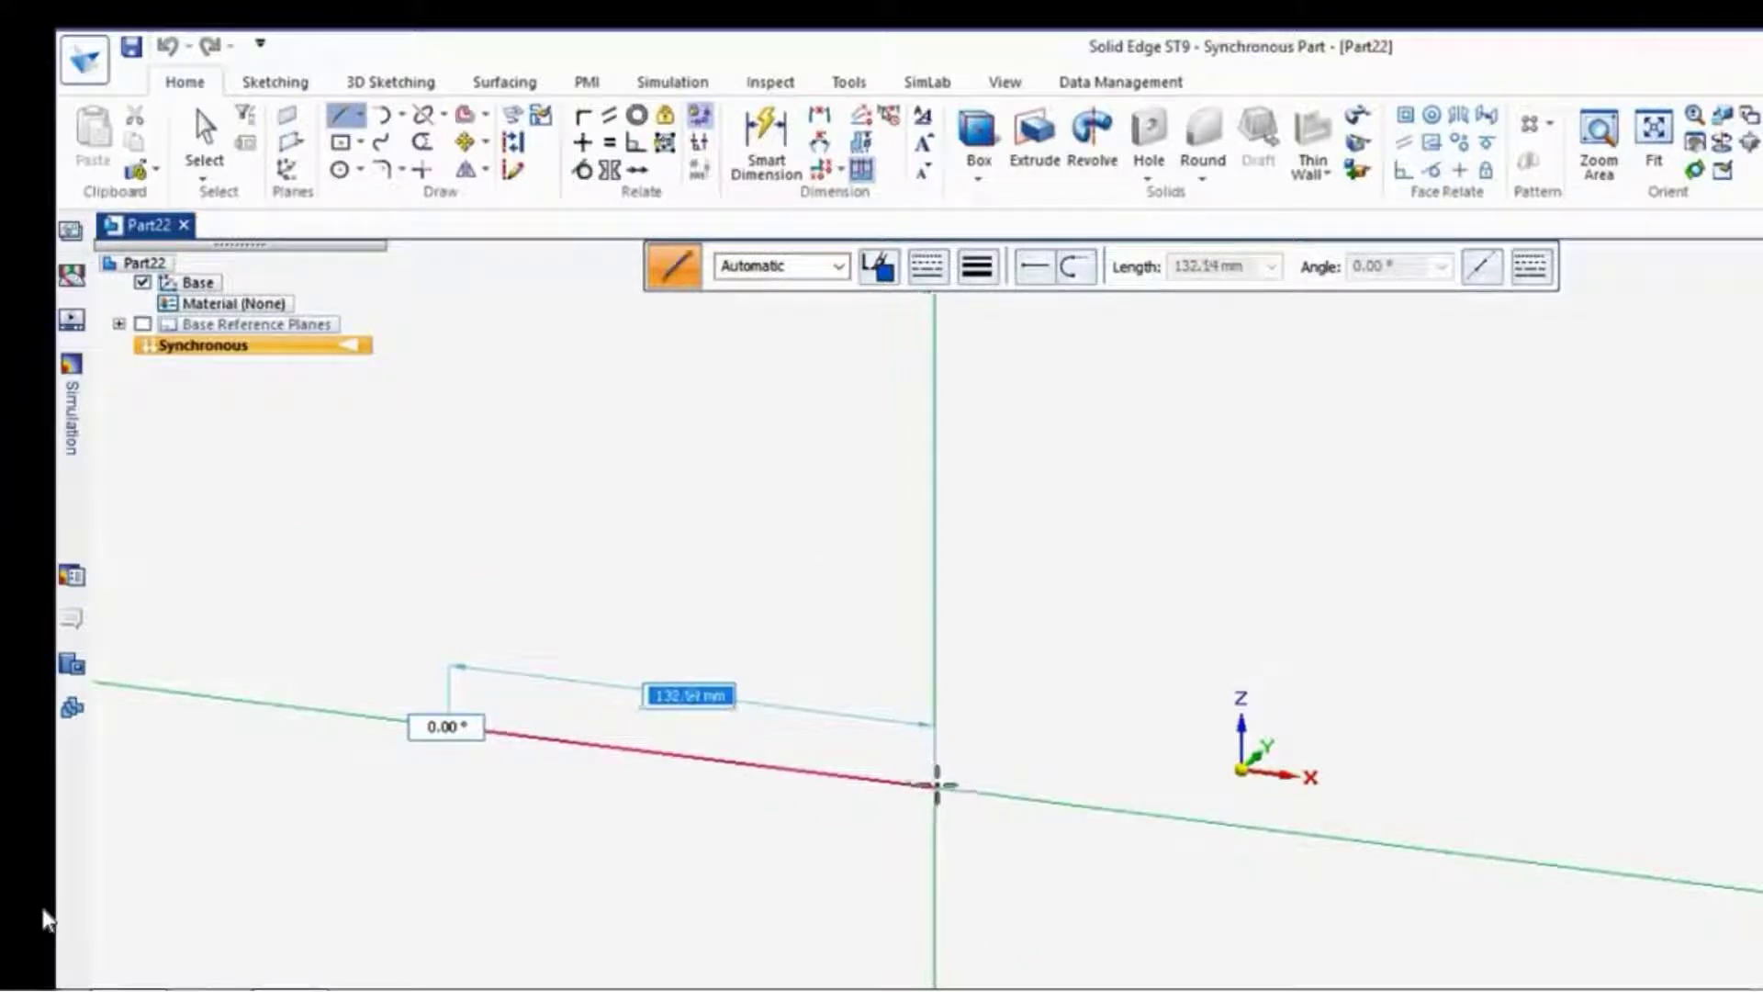
{"action": "left_click", "coordinate": [971, 789]}
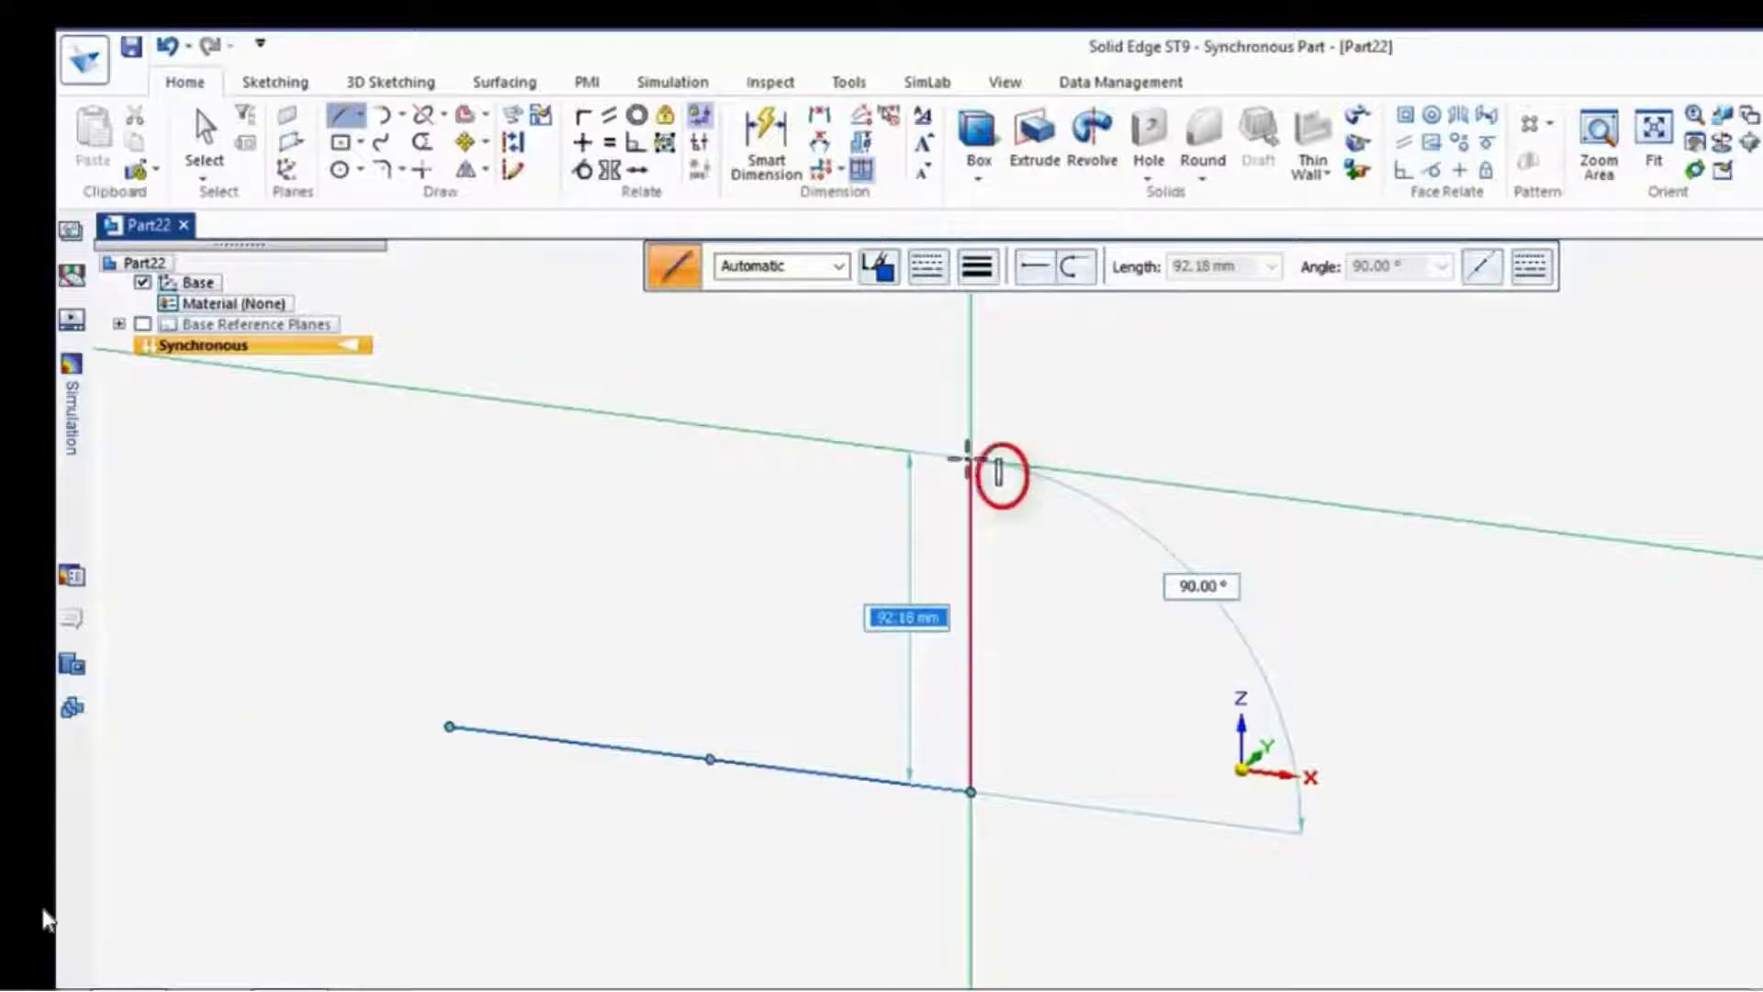
{"action": "left_click", "coordinate": [968, 458]}
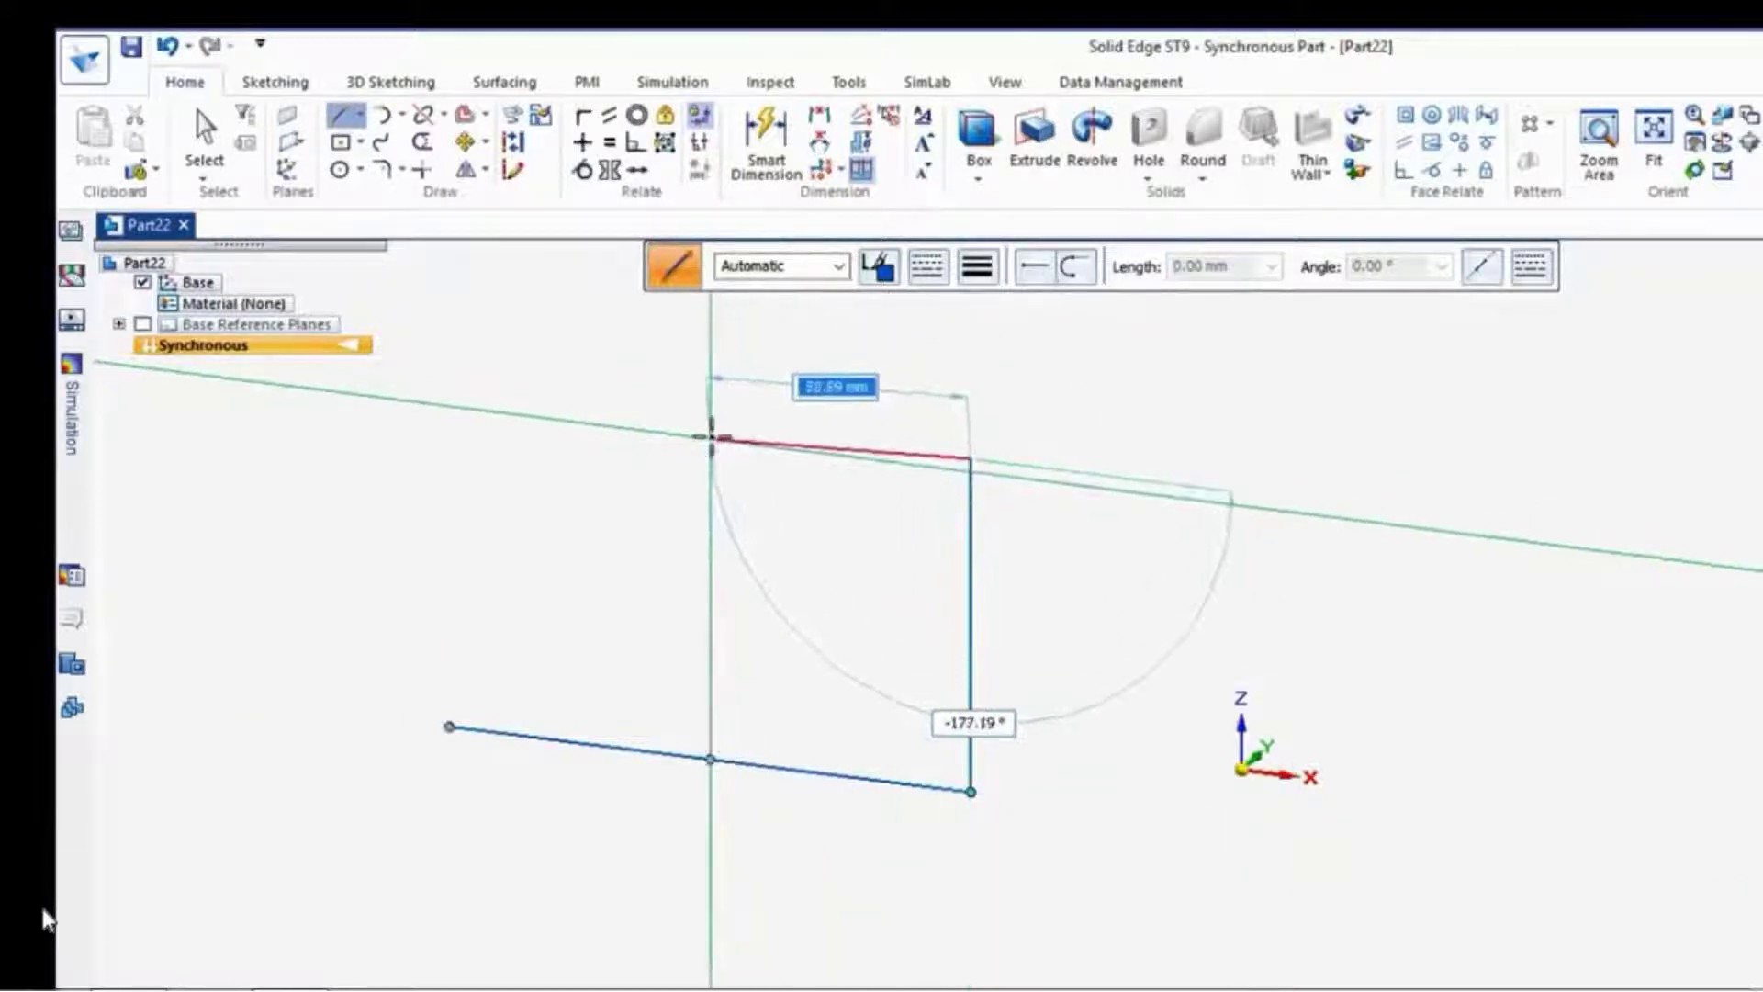
{"action": "left_click", "coordinate": [694, 424]}
{"action": "left_click", "coordinate": [694, 575]}
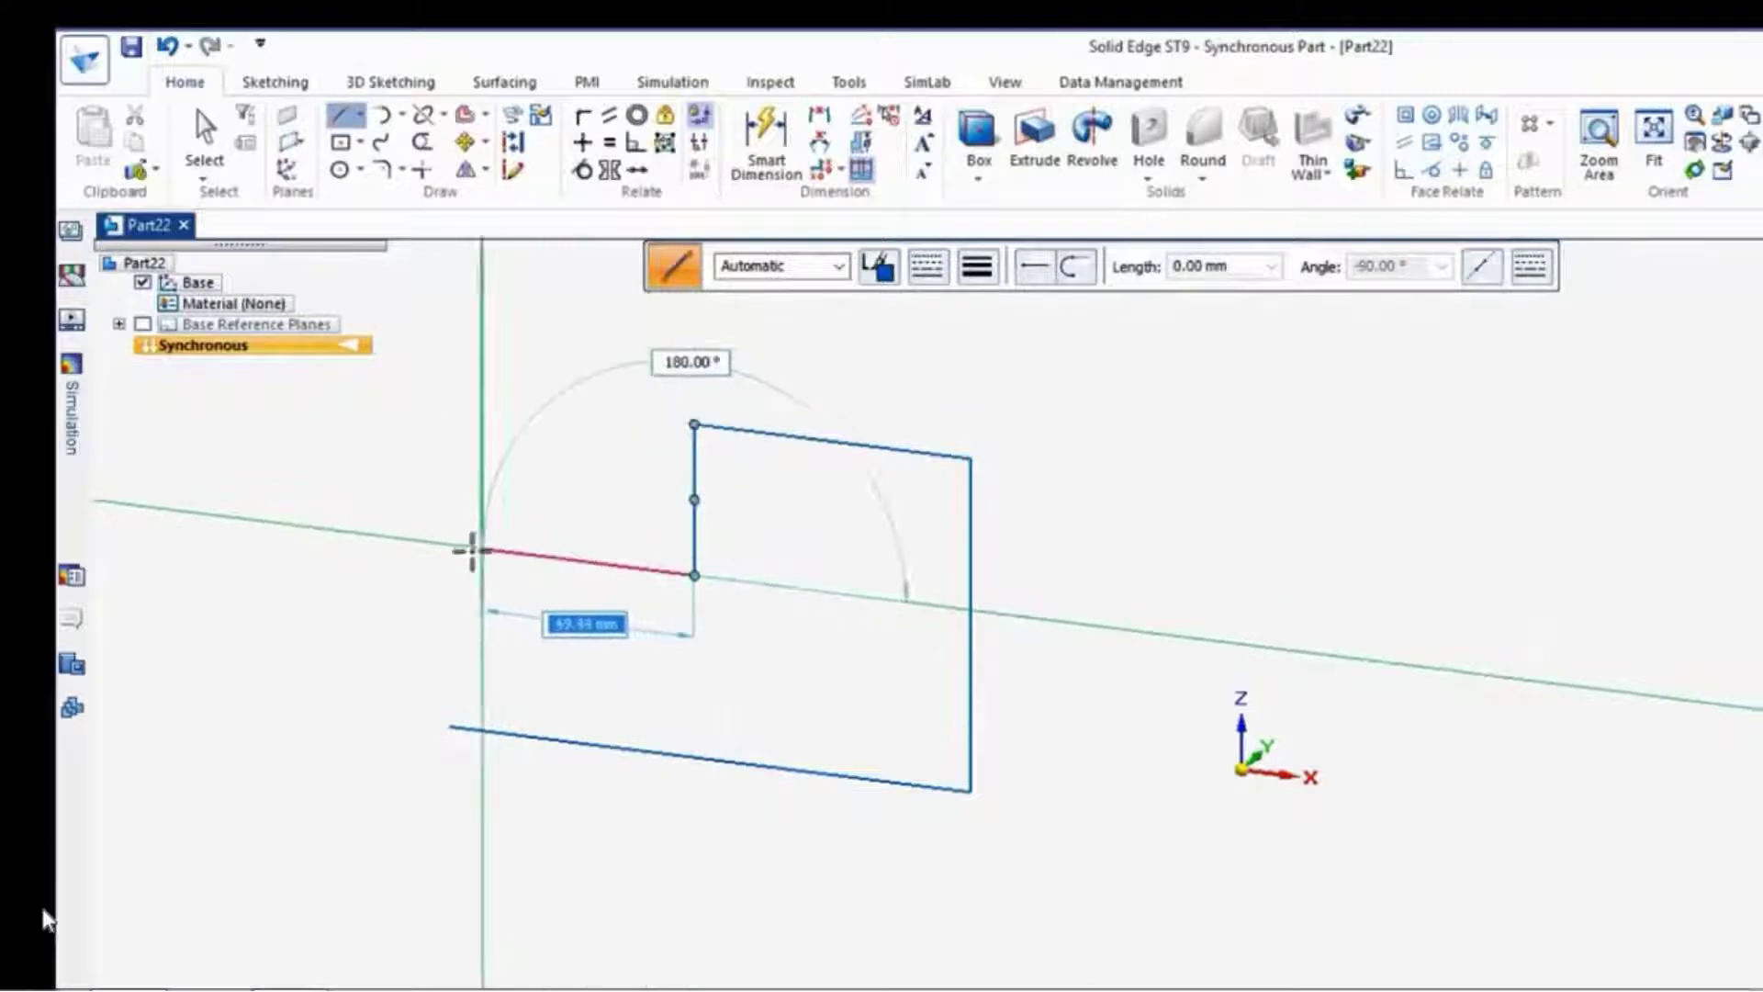
{"action": "left_click", "coordinate": [449, 545]}
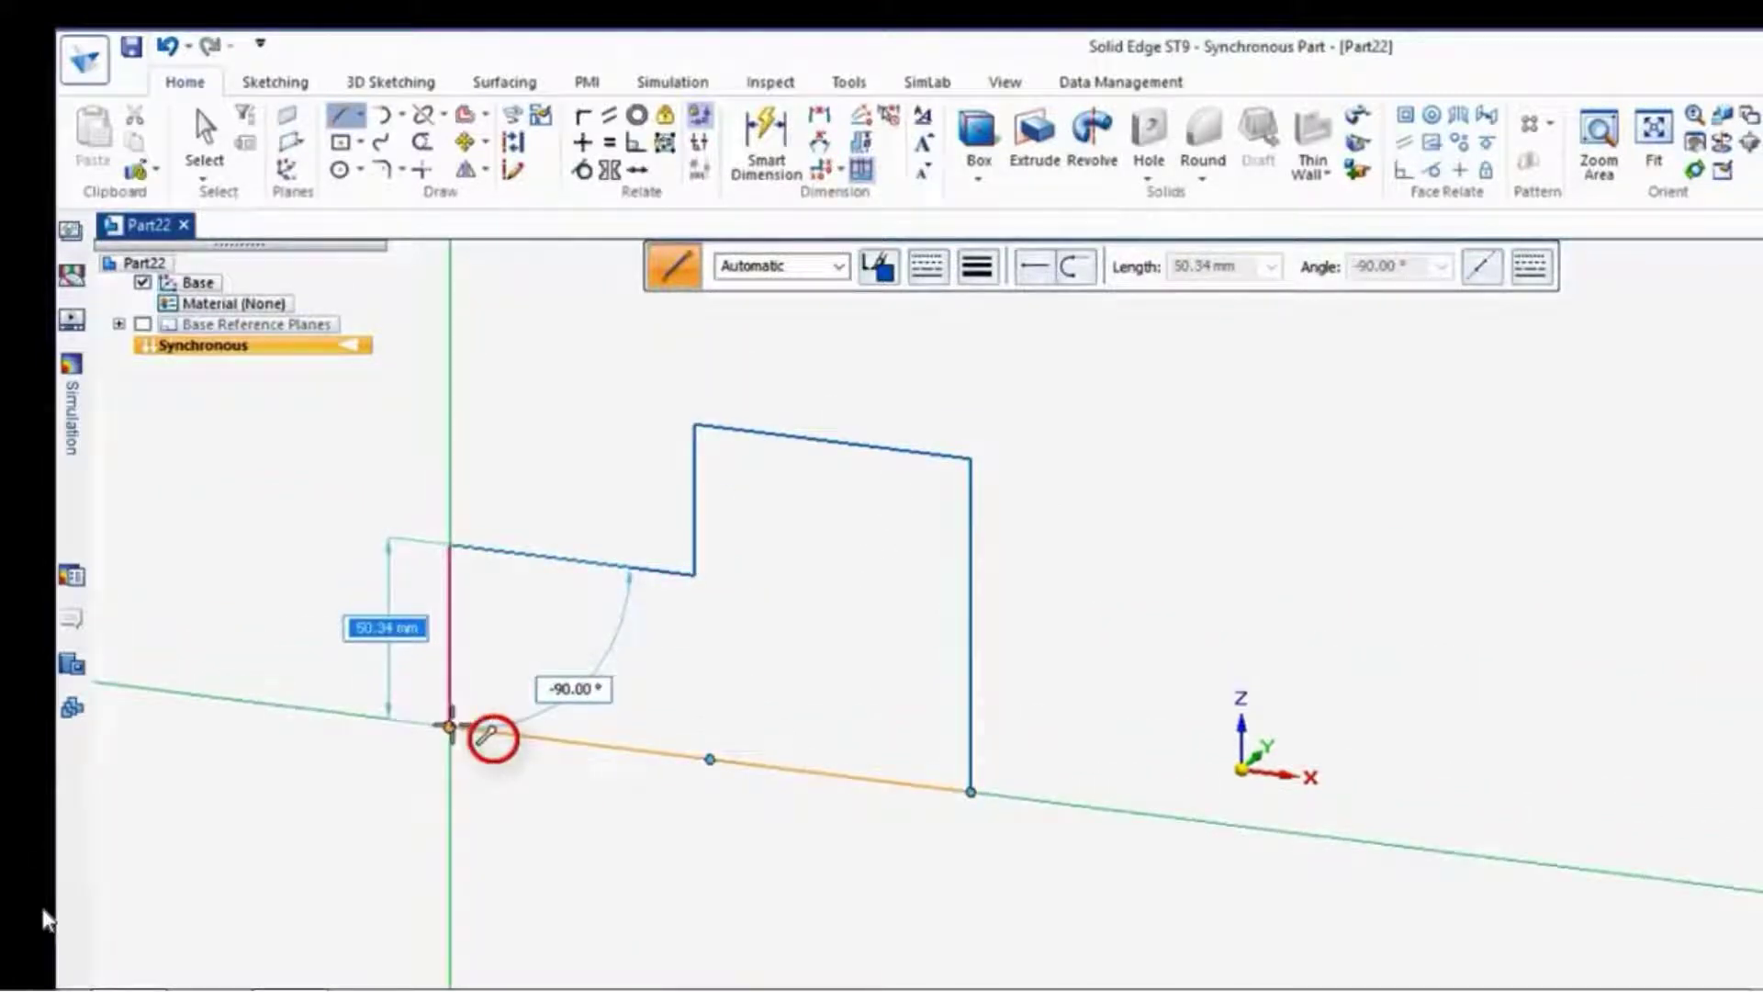
{"action": "left_click", "coordinate": [449, 727]}
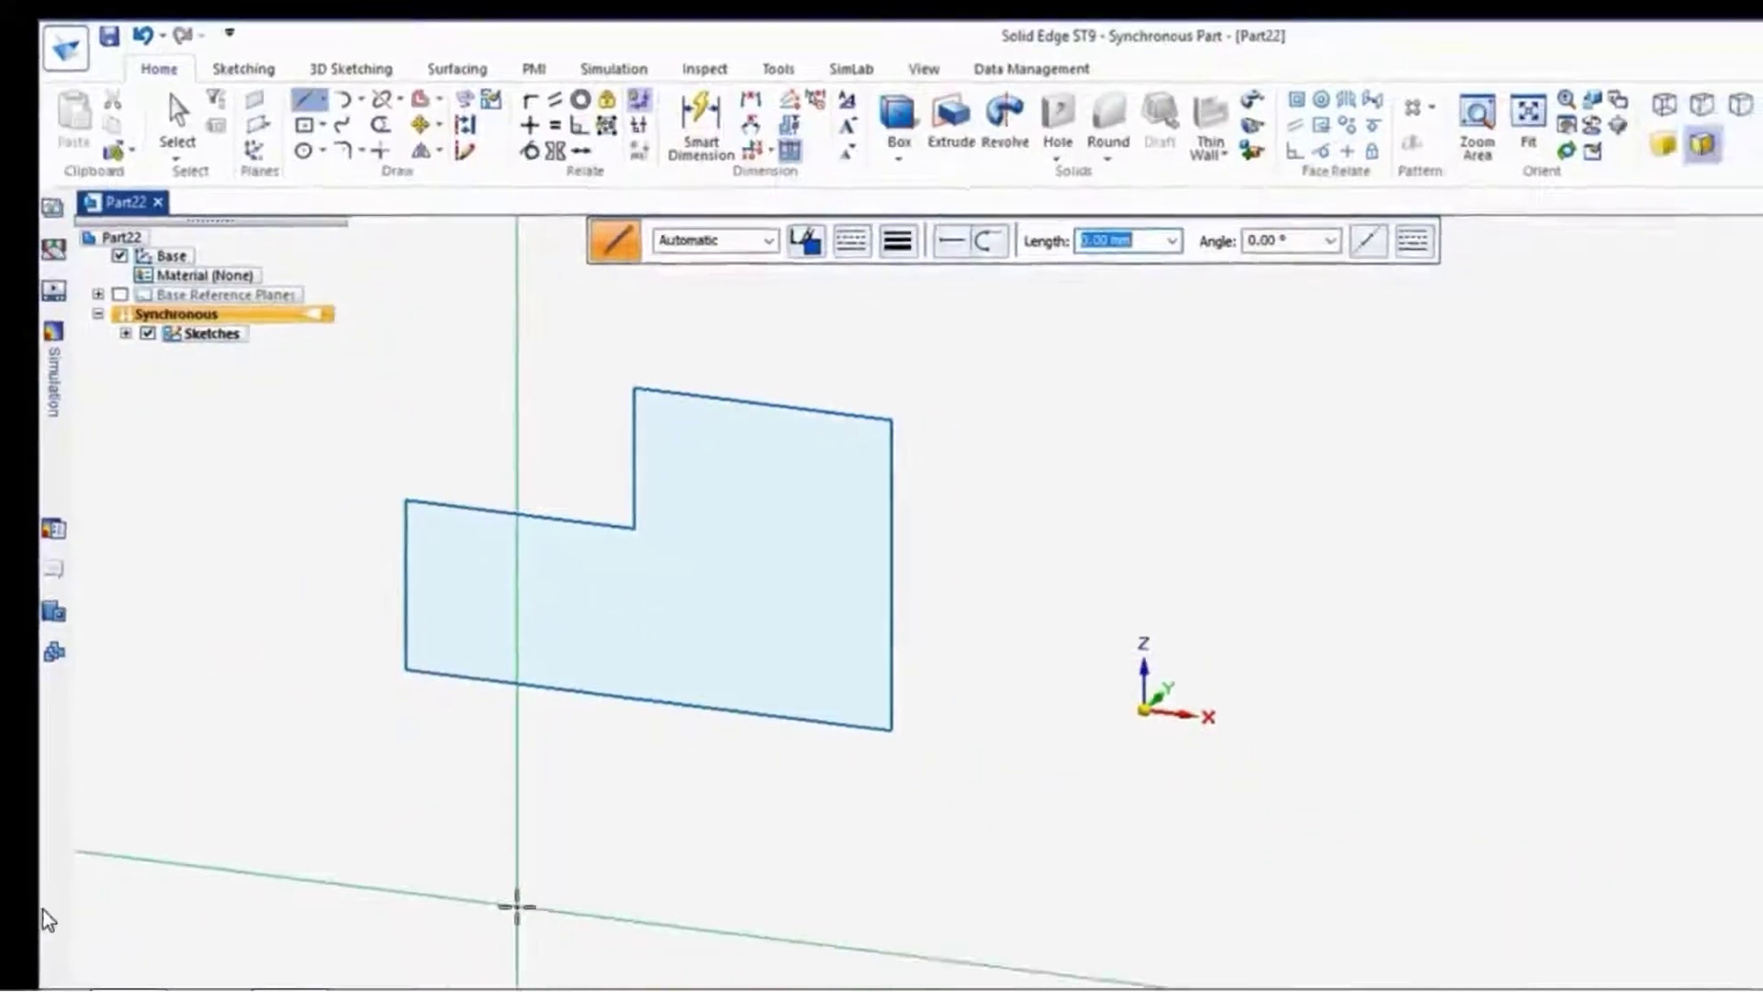
- Draw an open U-shaped sketch of three lines: left side, bottom and right side
{"action": "left_click", "coordinate": [444, 819]}
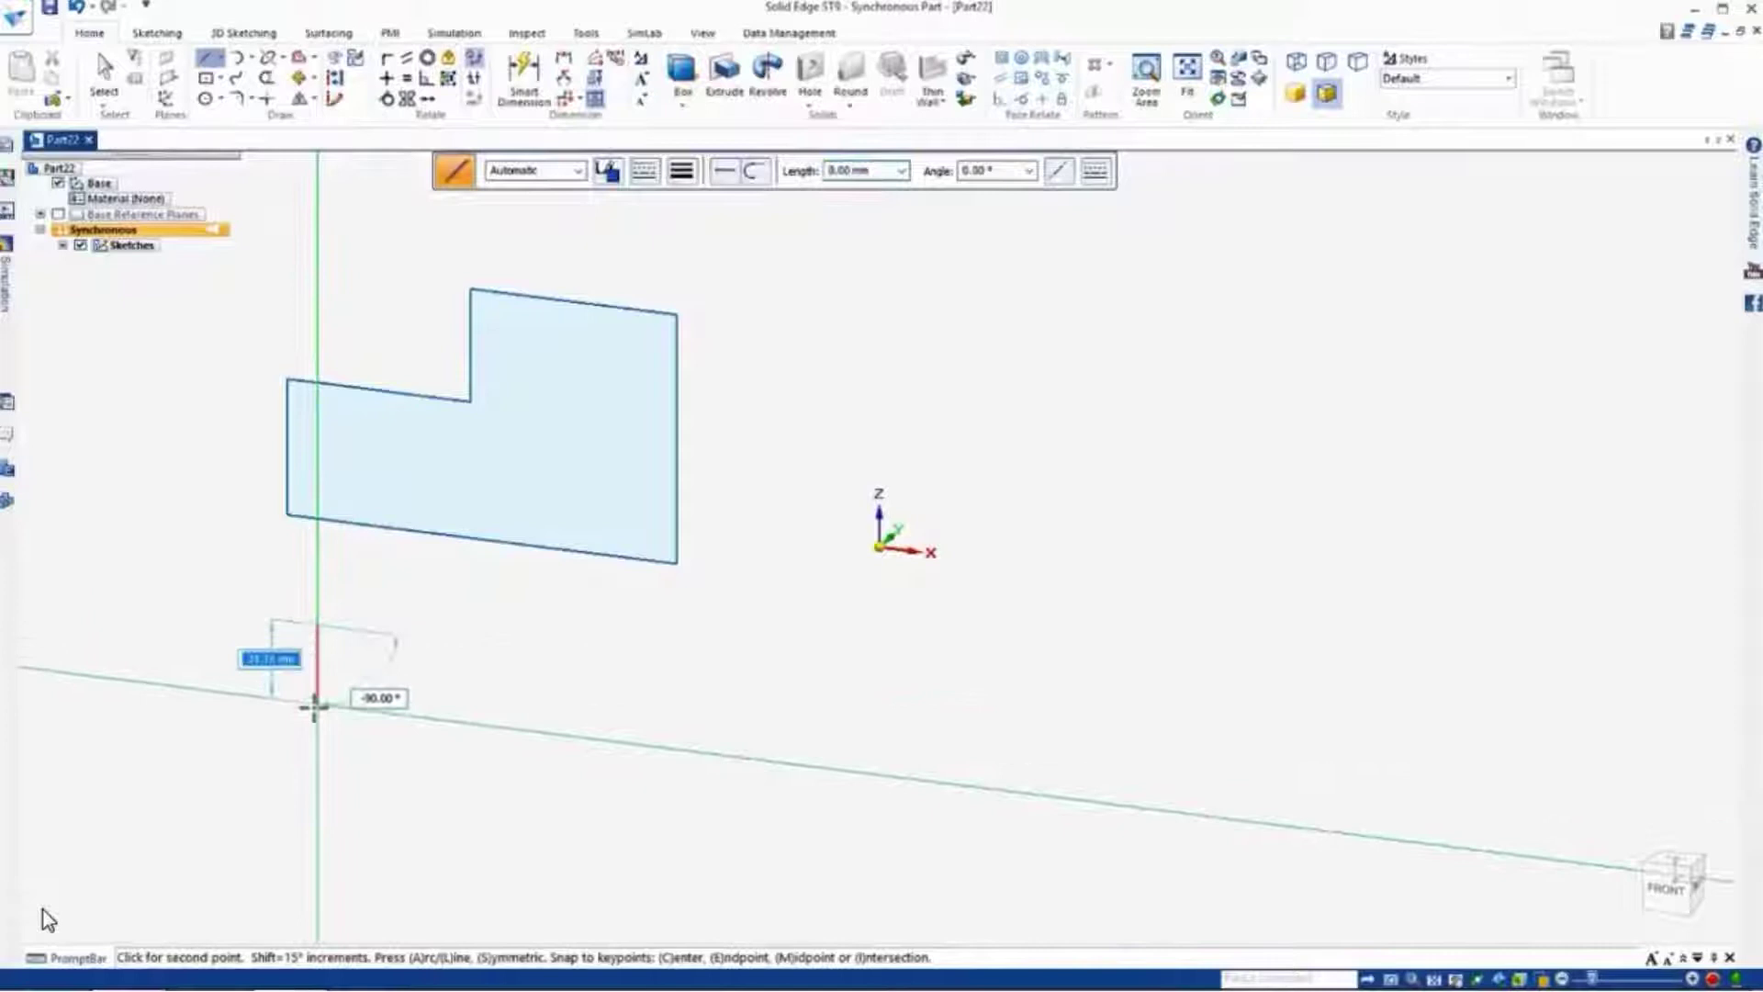
{"action": "left_click", "coordinate": [317, 771]}
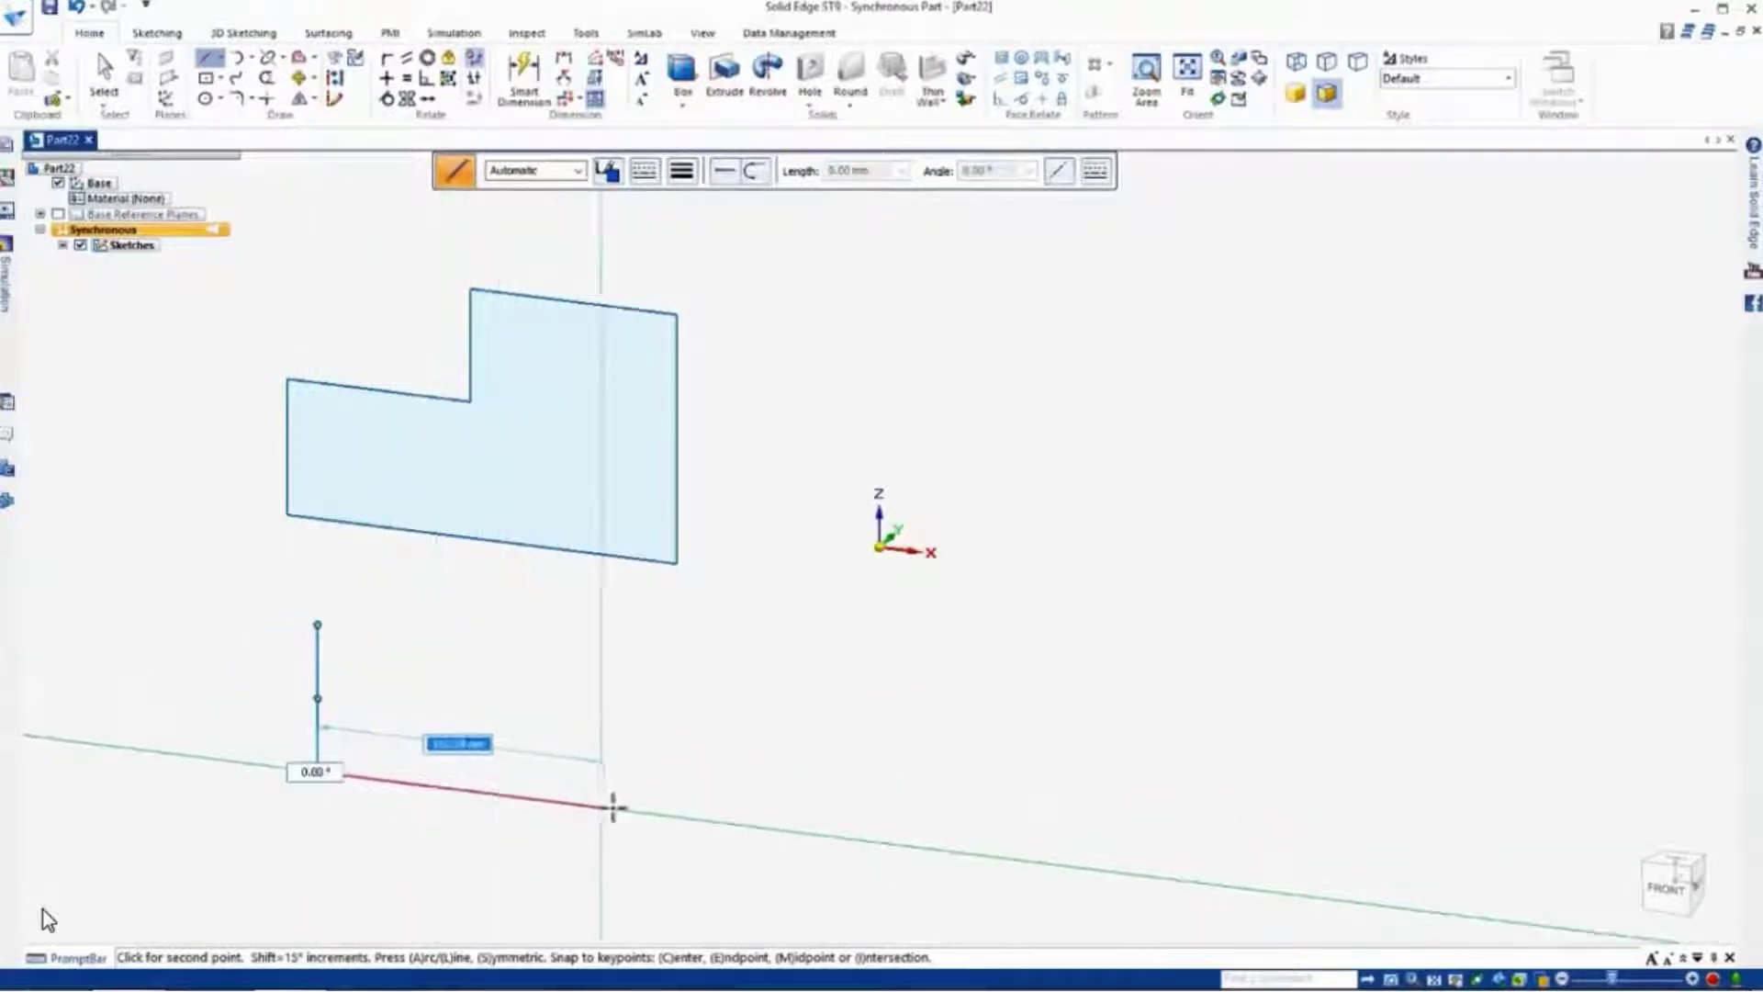
{"action": "left_click", "coordinate": [658, 813]}
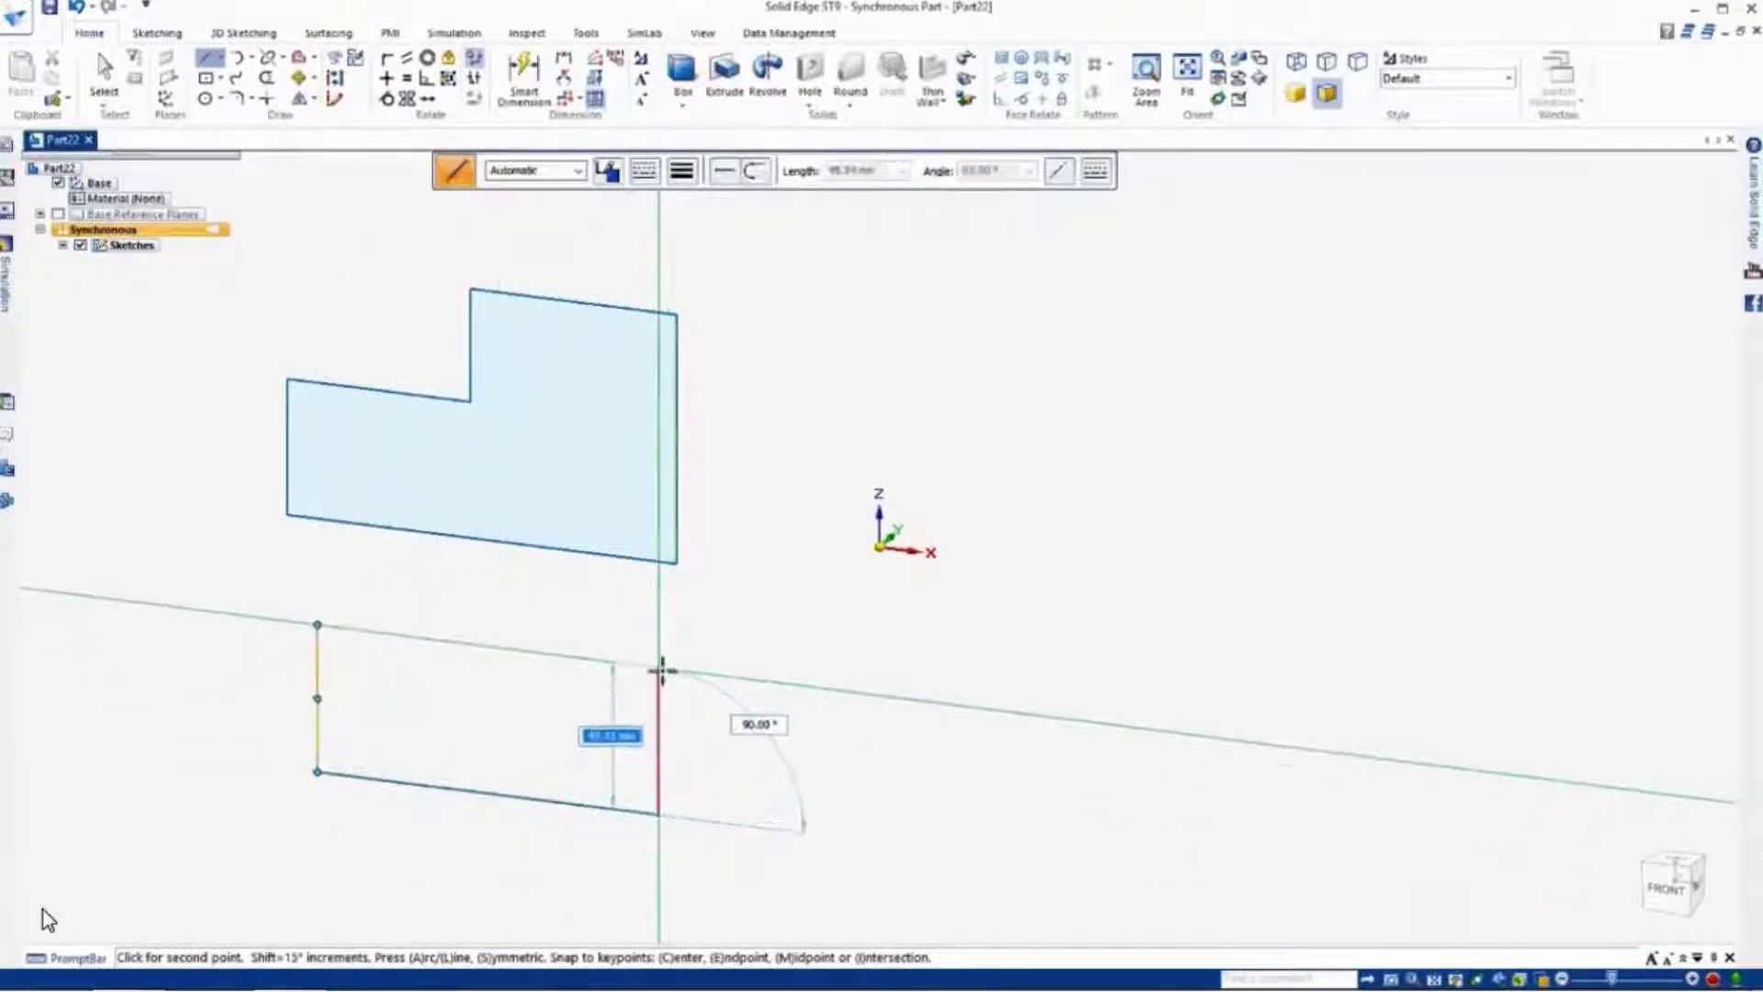
{"action": "left_click", "coordinate": [658, 667]}
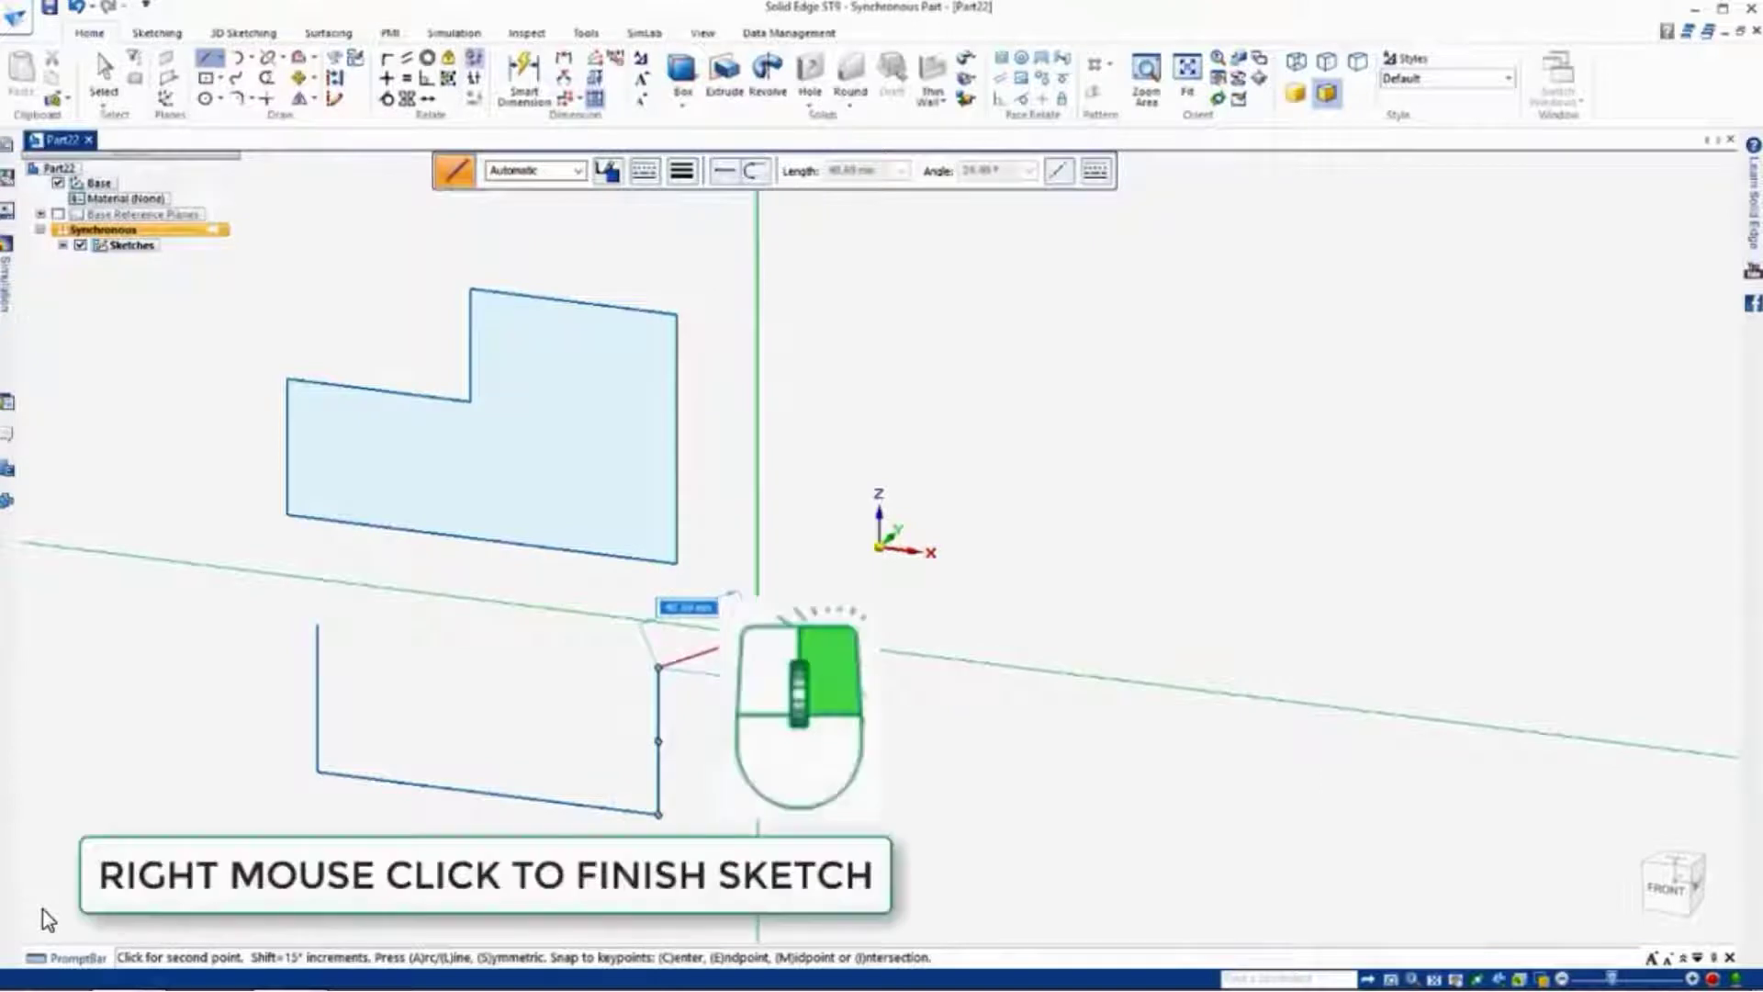
{"action": "right_click", "coordinate": [757, 633]}
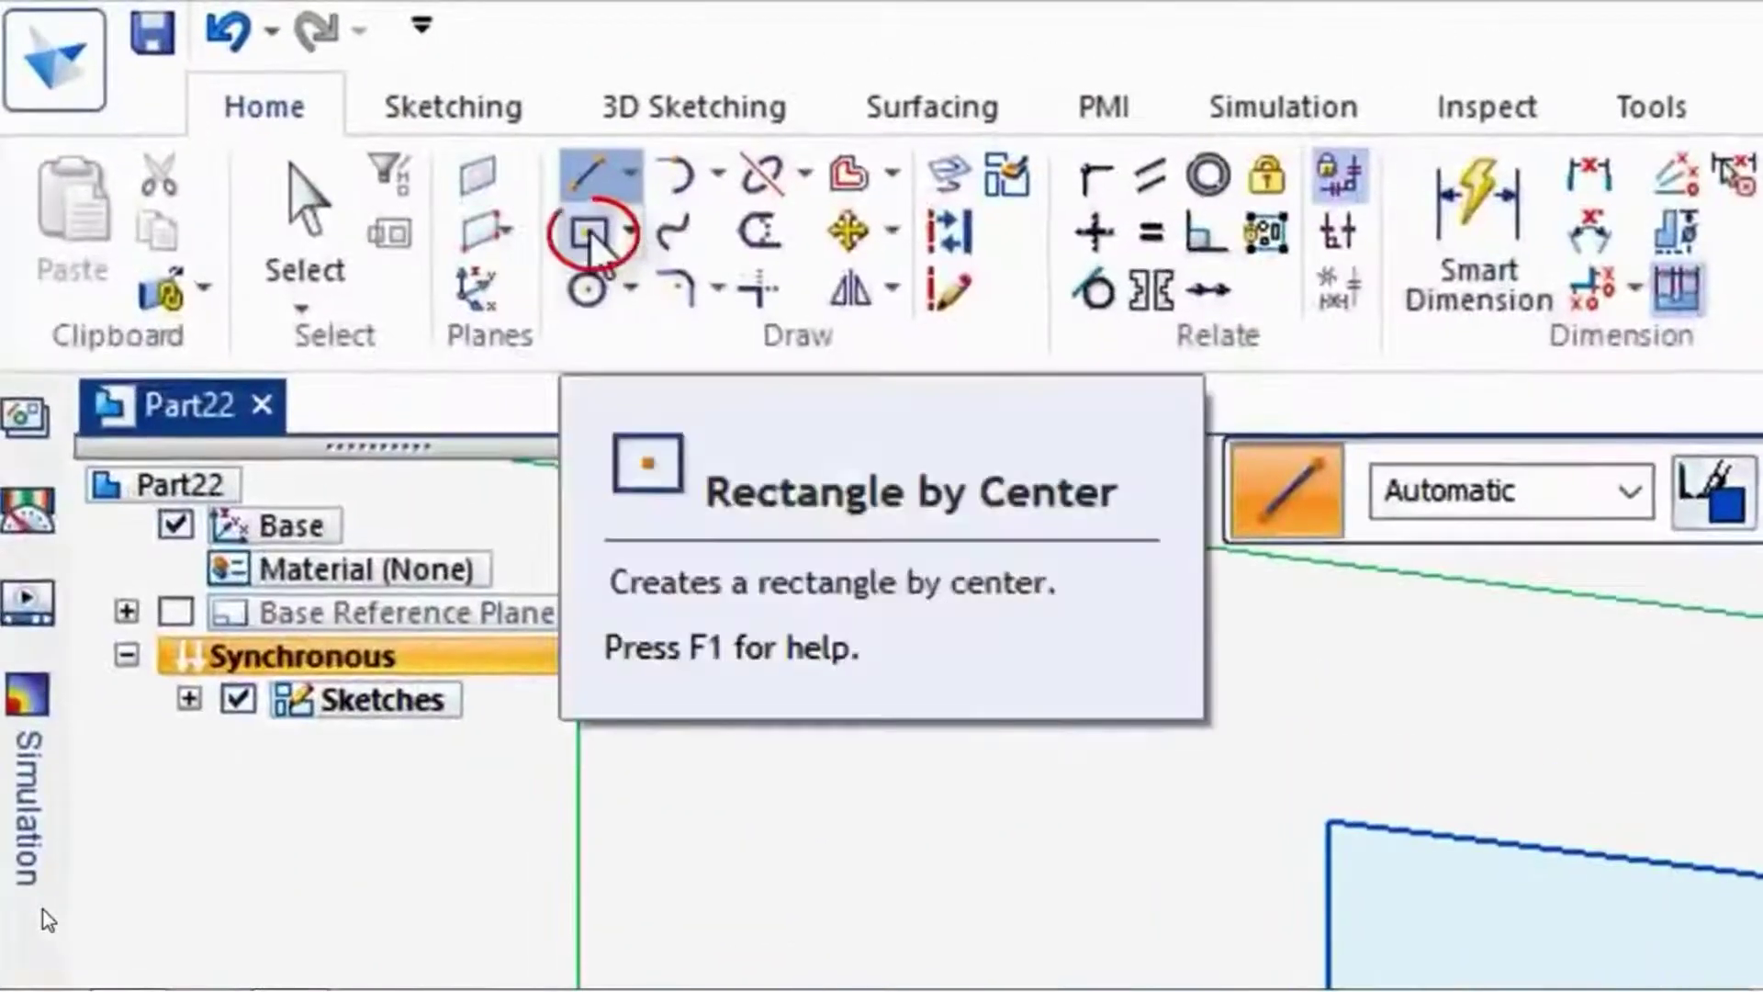
- Draw a centre-based rectangle with a smaller rectangle nested inside it
{"action": "left_click", "coordinate": [549, 217]}
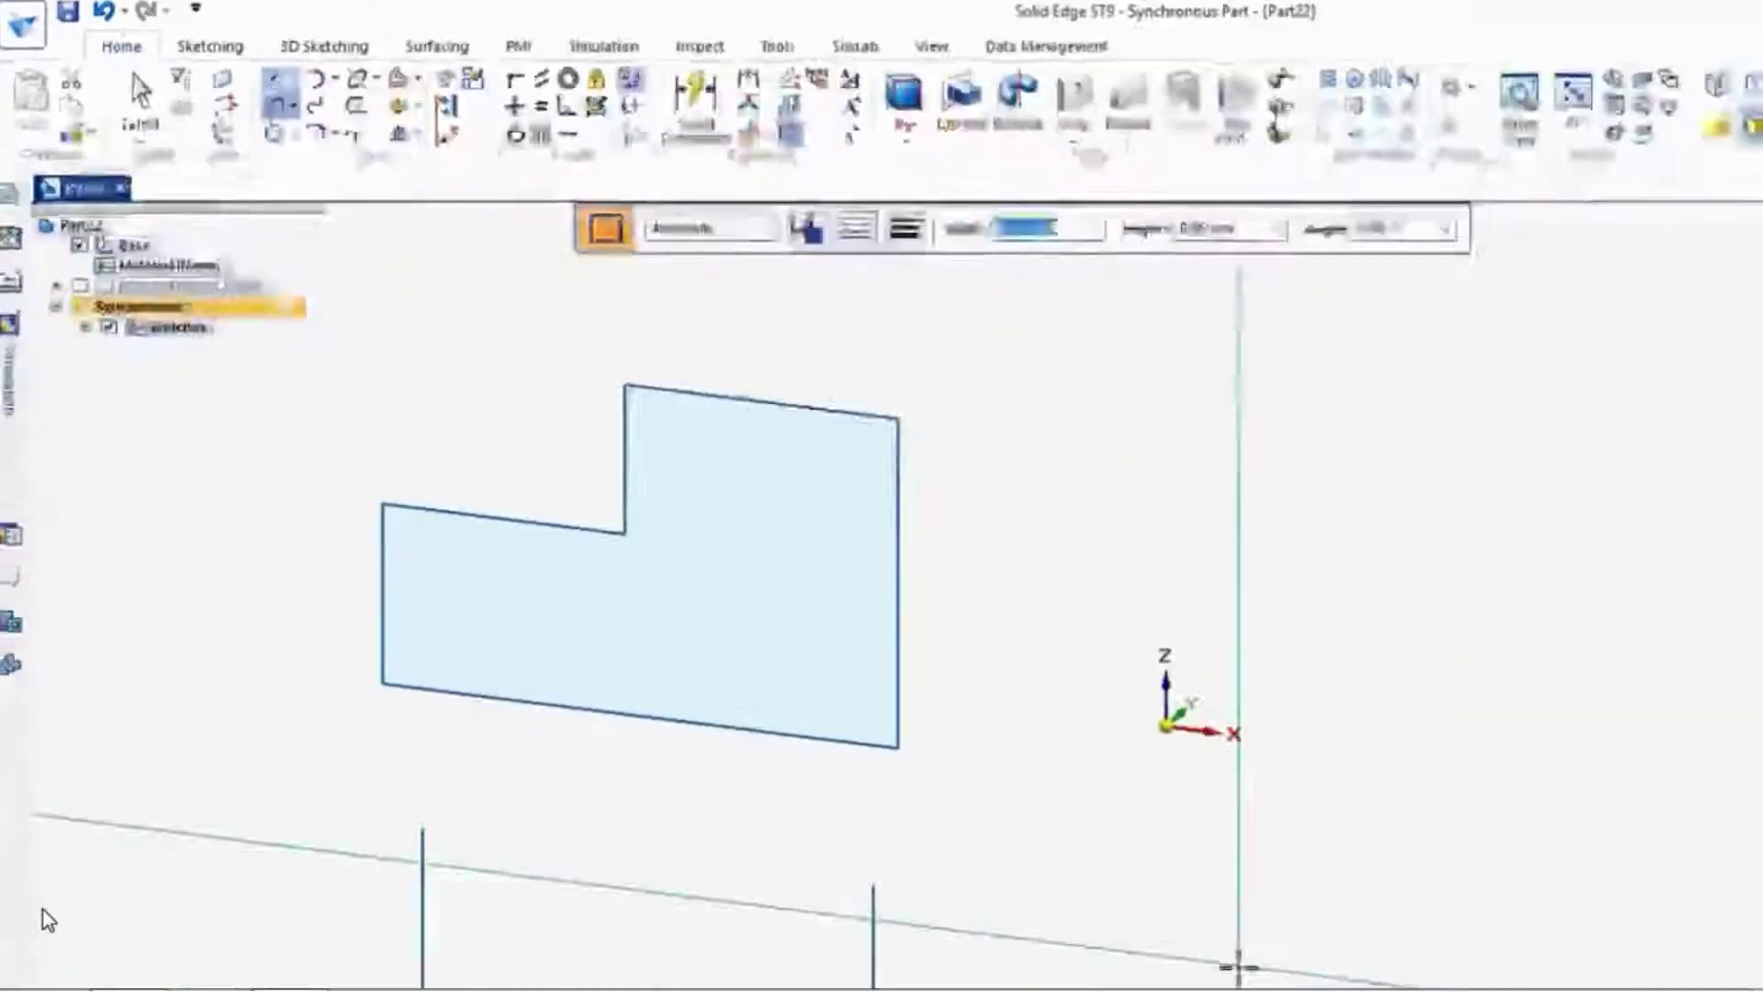
{"action": "left_click", "coordinate": [1237, 966]}
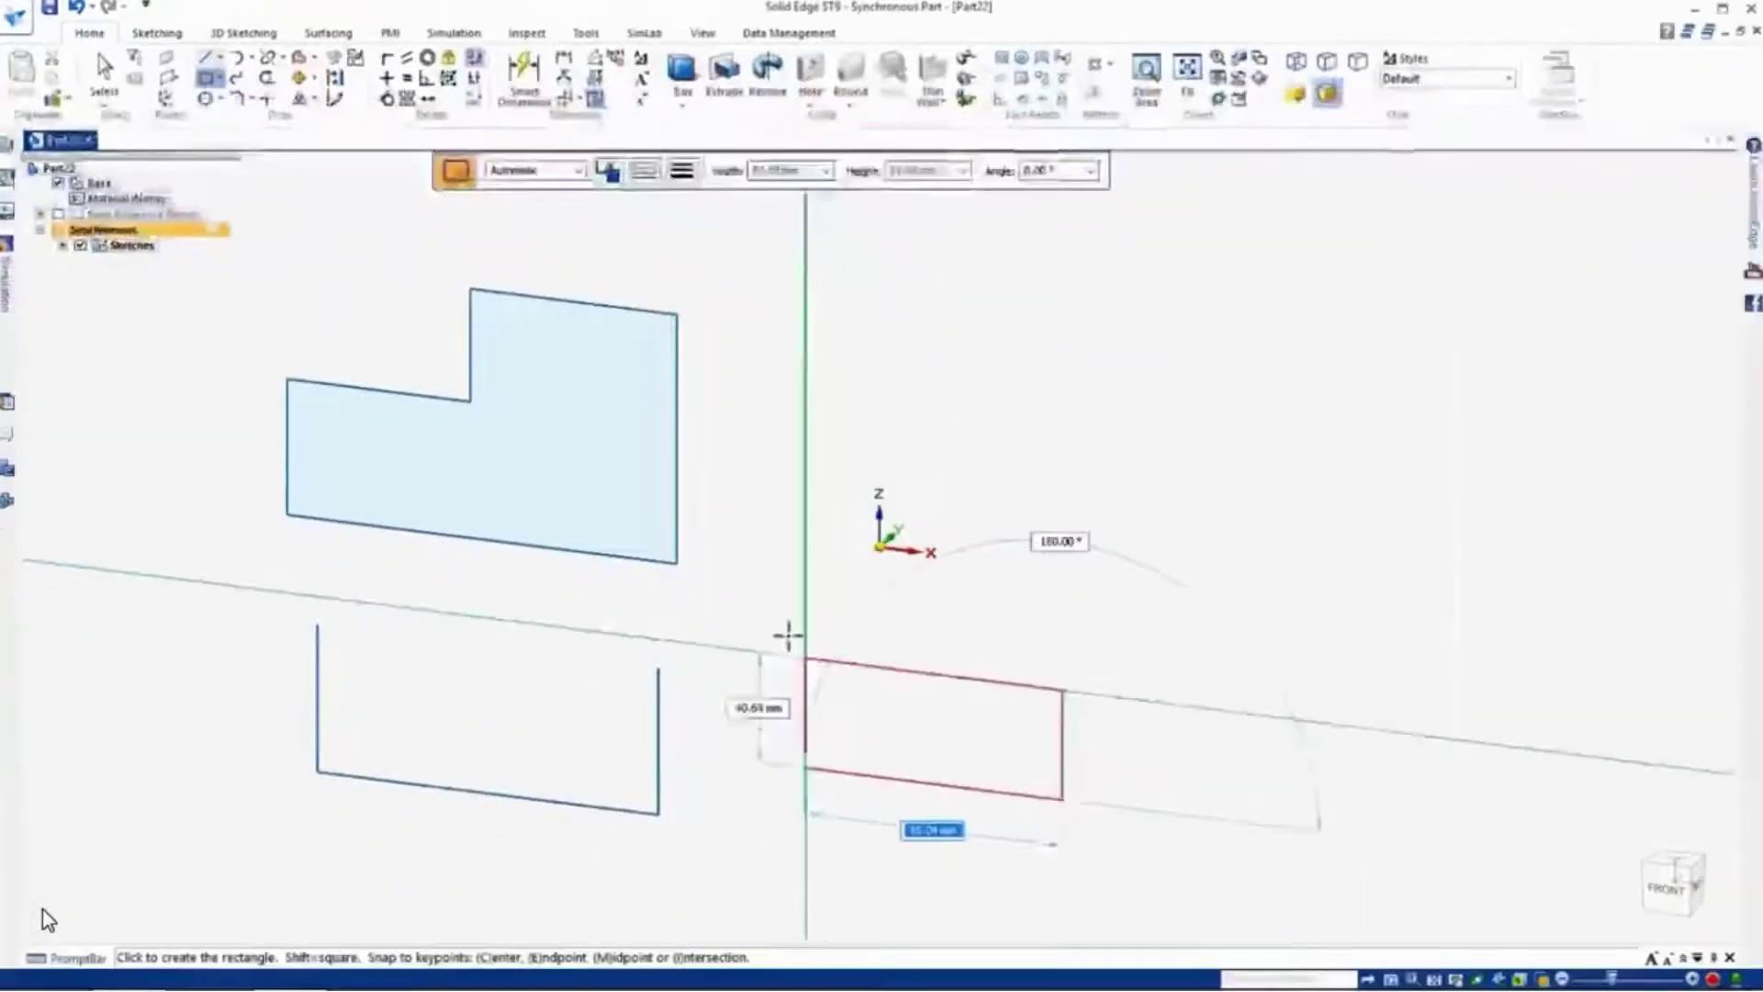
{"action": "left_click", "coordinate": [984, 765]}
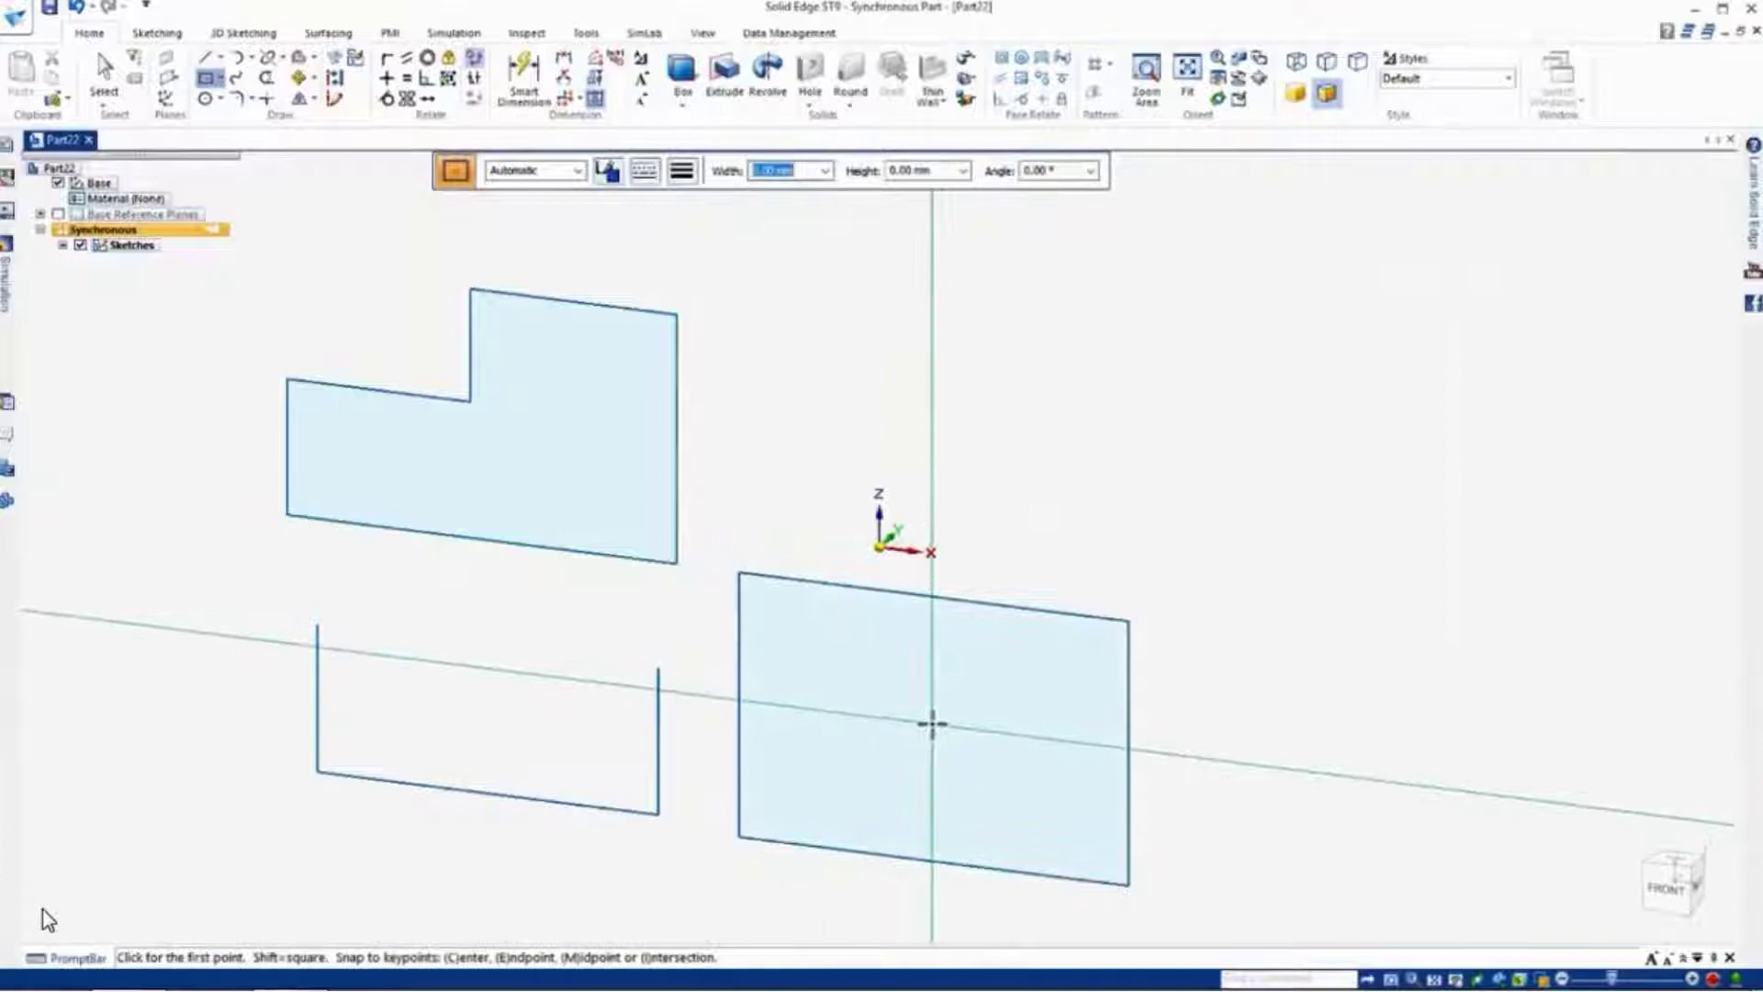
{"action": "left_click", "coordinate": [930, 723]}
{"action": "left_click", "coordinate": [829, 647]}
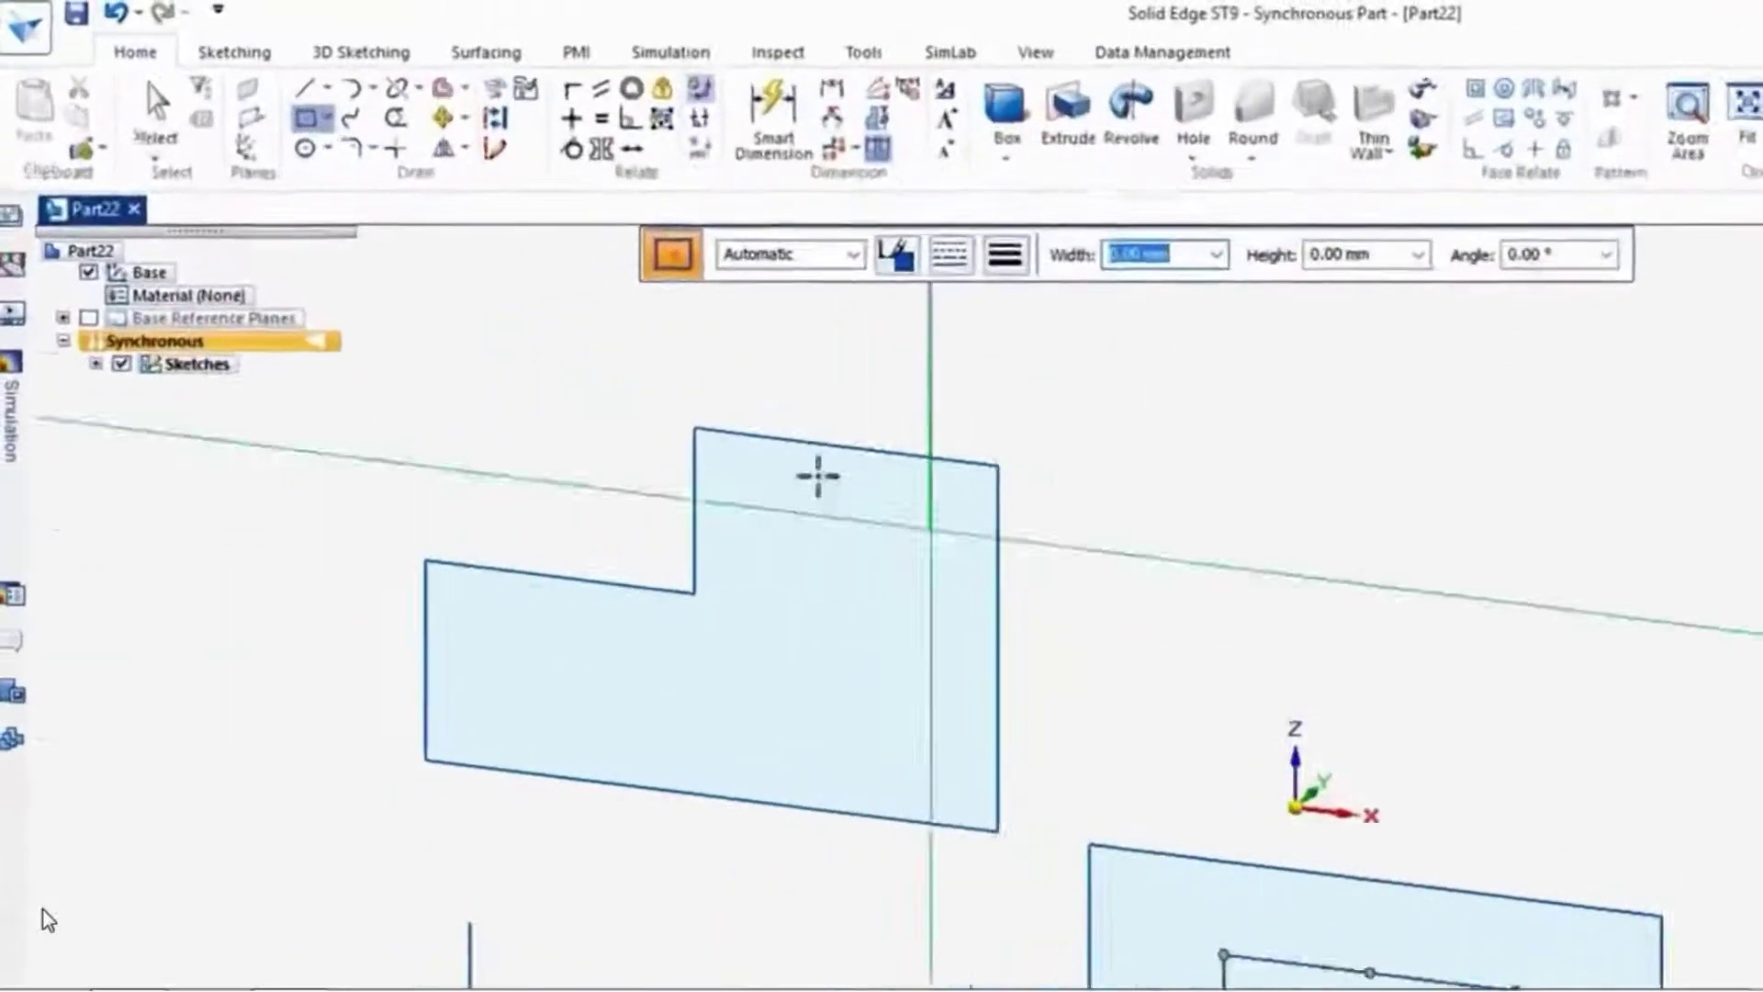
- Draw an outer circle and a smaller concentric circle to form a ring region
{"action": "left_click", "coordinate": [318, 155]}
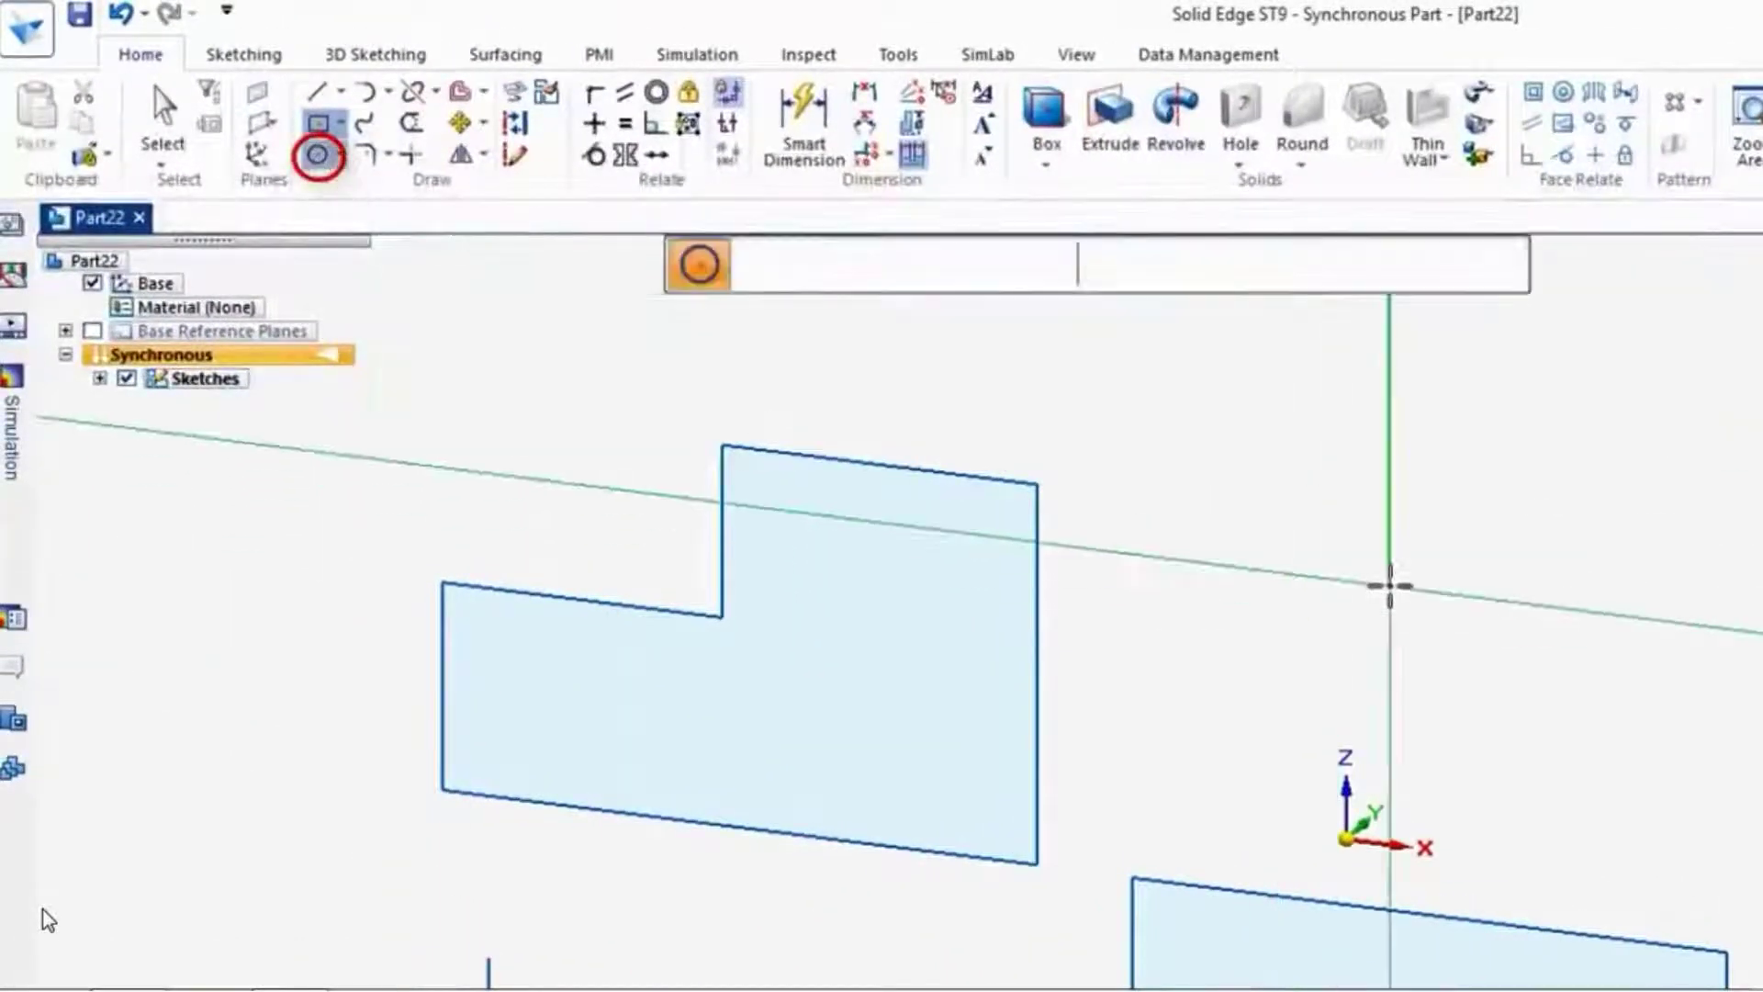
{"action": "left_click", "coordinate": [1393, 575]}
{"action": "left_click", "coordinate": [1200, 395]}
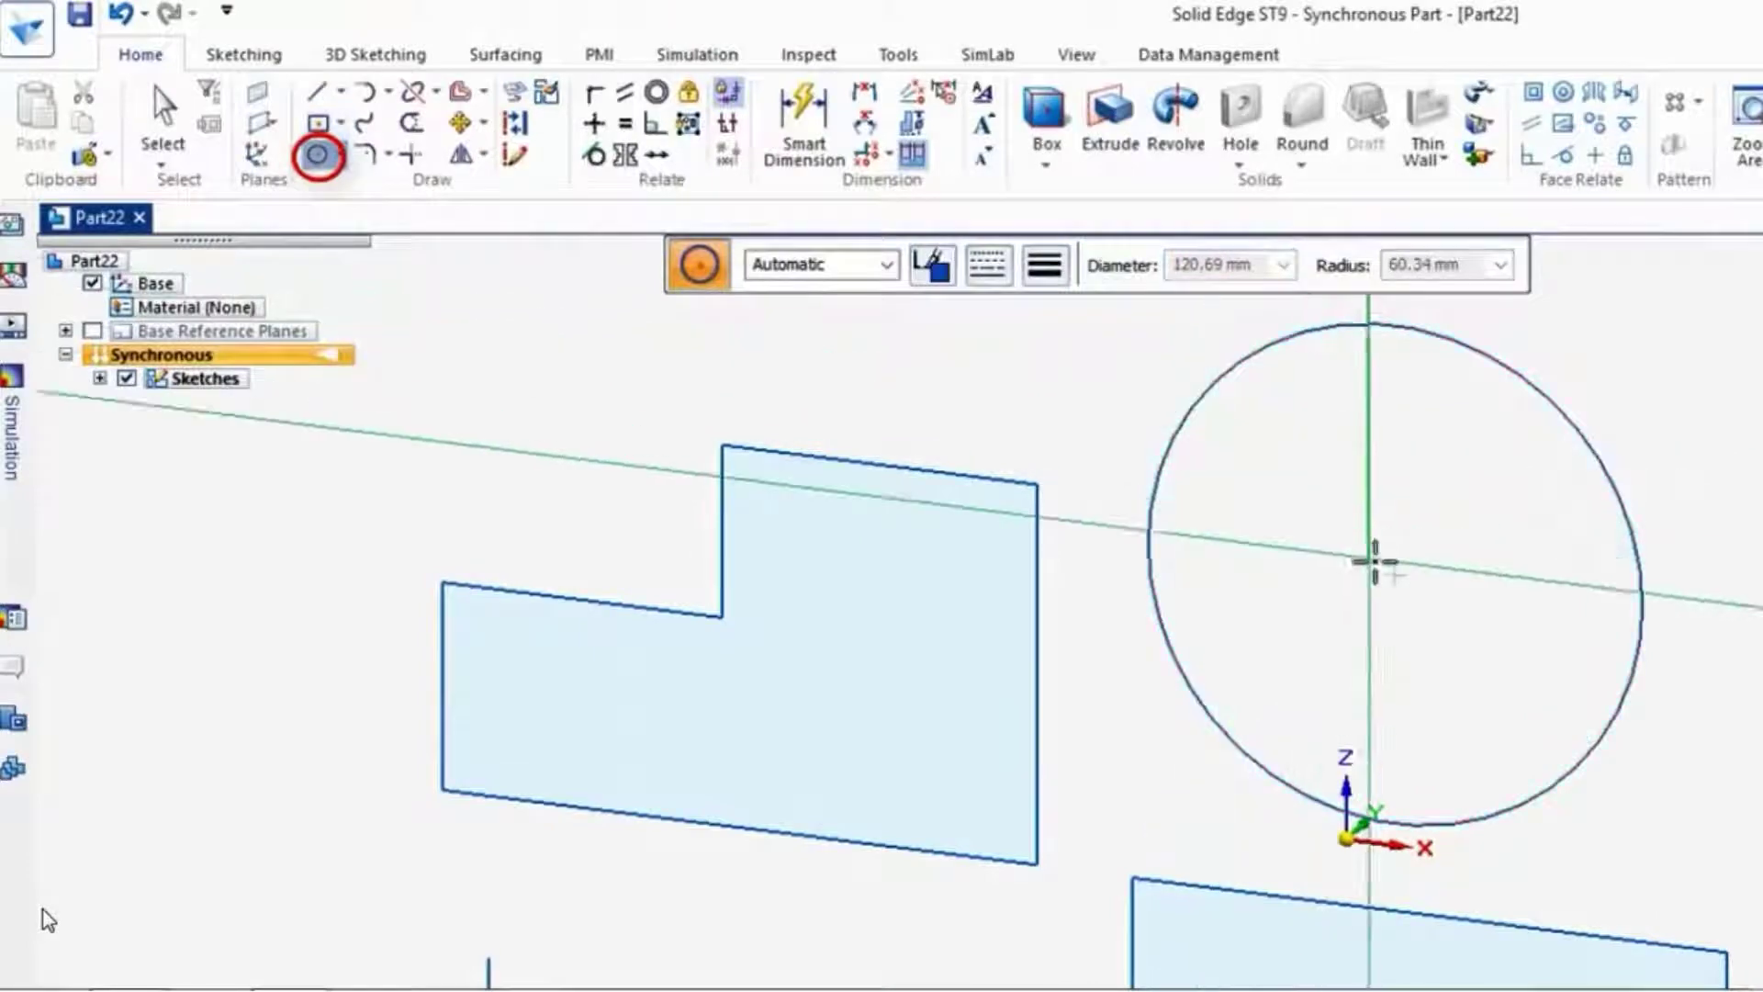
{"action": "left_click", "coordinate": [1394, 576]}
{"action": "left_click", "coordinate": [1285, 464]}
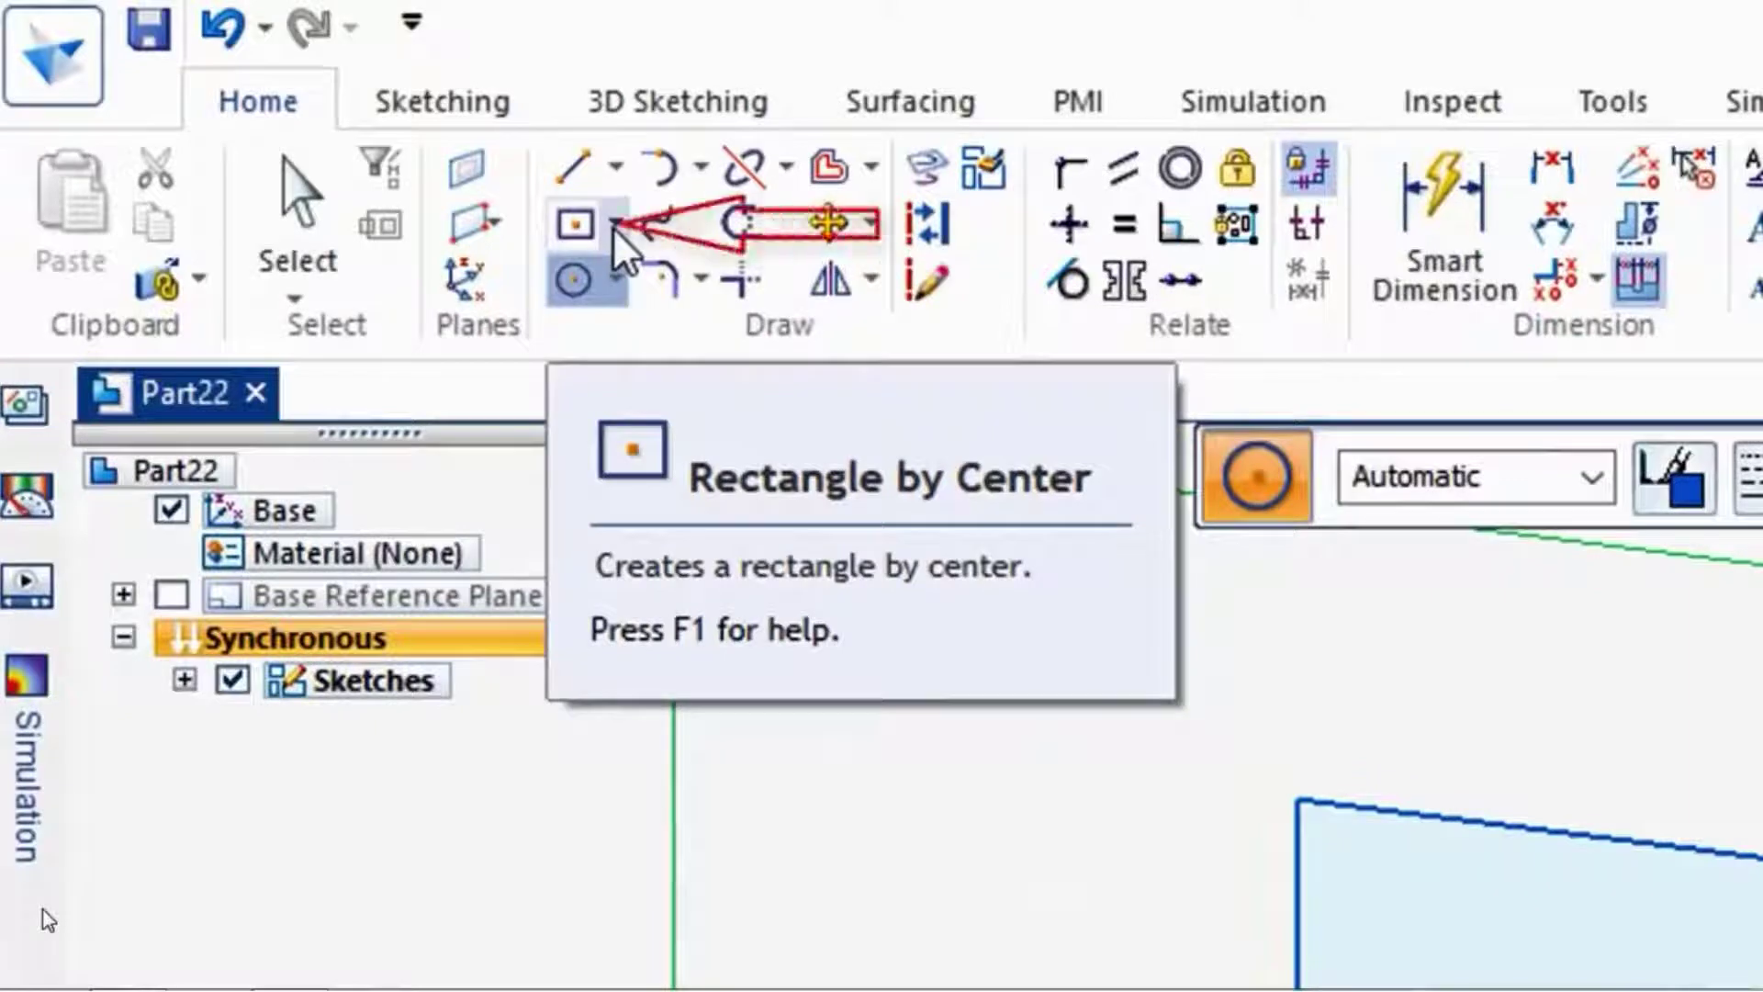
- Draw a seven-sided polygon by centre to the right of the ring
{"action": "left_click", "coordinate": [613, 228]}
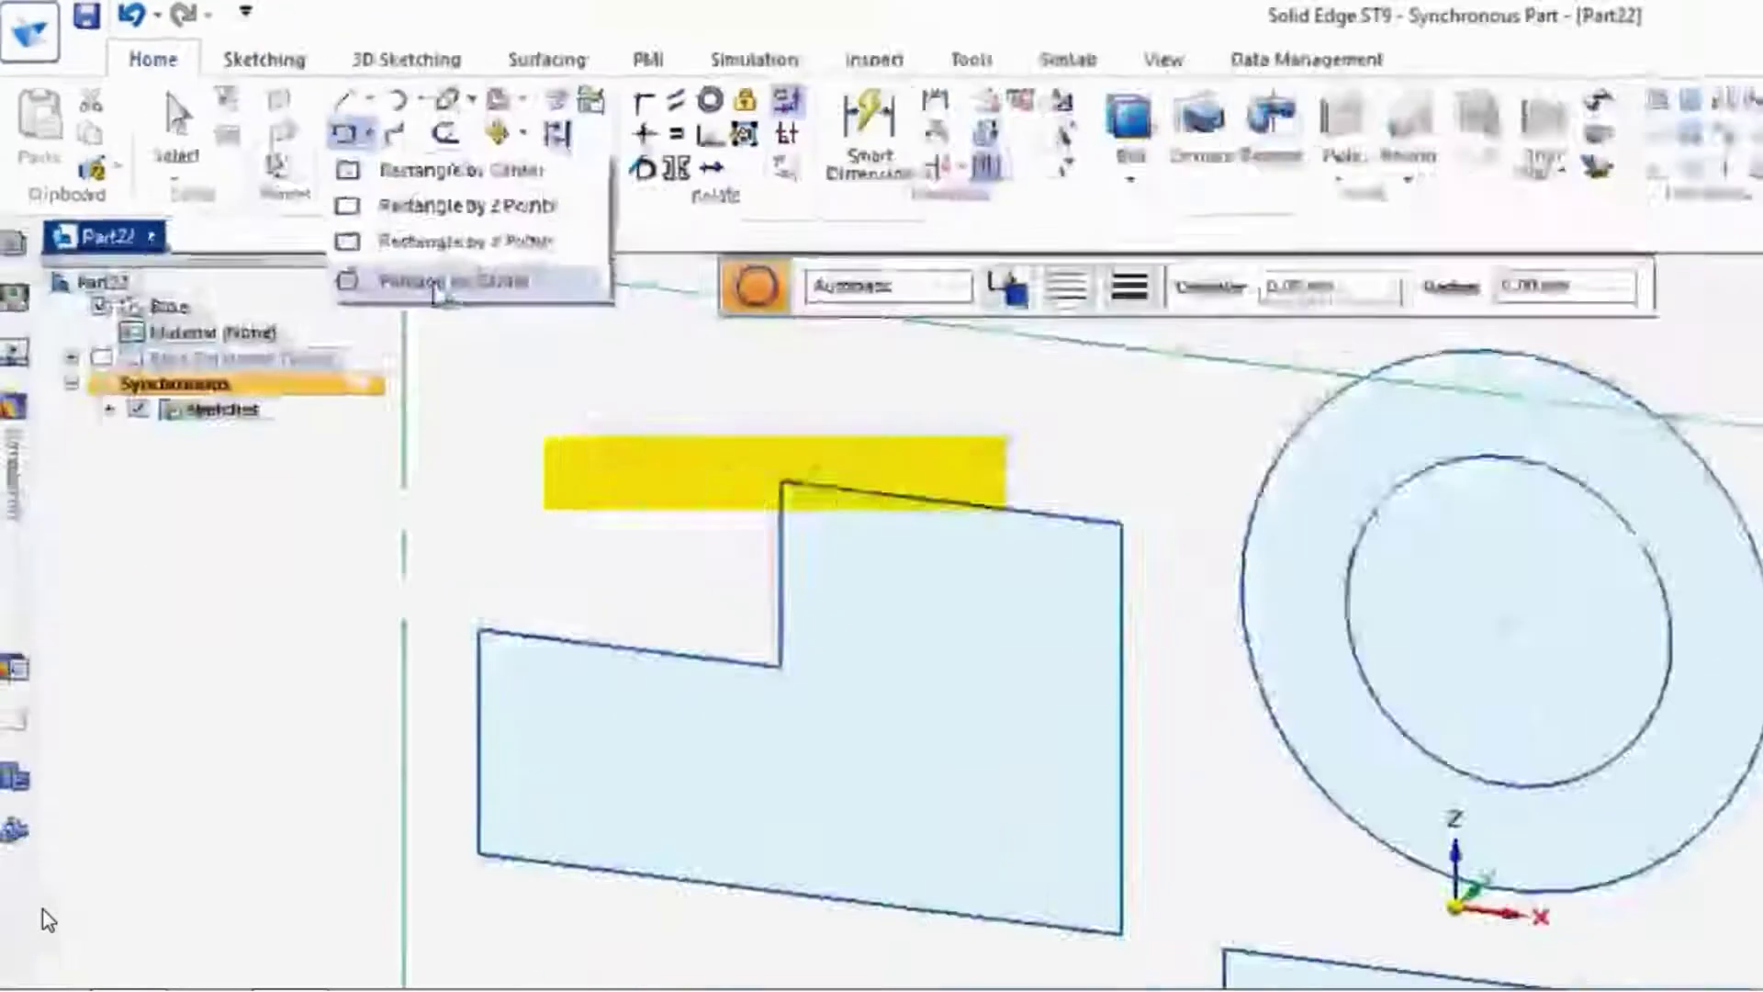
{"action": "left_click", "coordinate": [845, 484]}
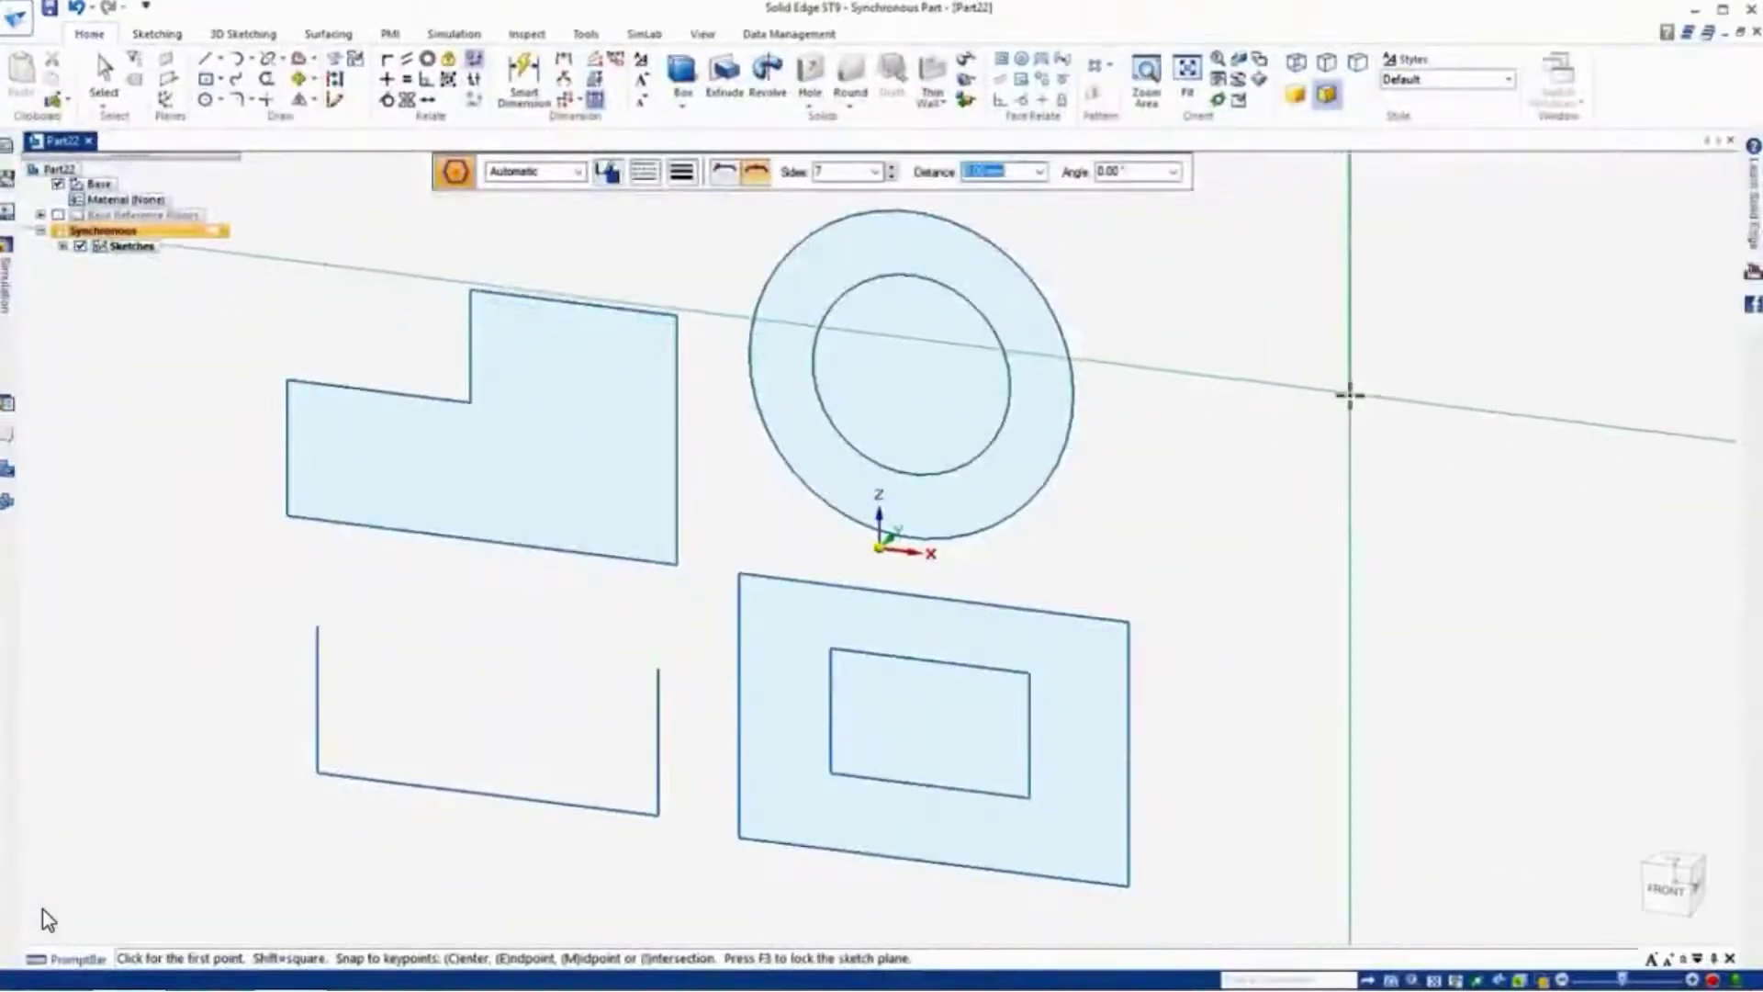
{"action": "left_click", "coordinate": [1336, 401]}
{"action": "left_click", "coordinate": [1221, 275]}
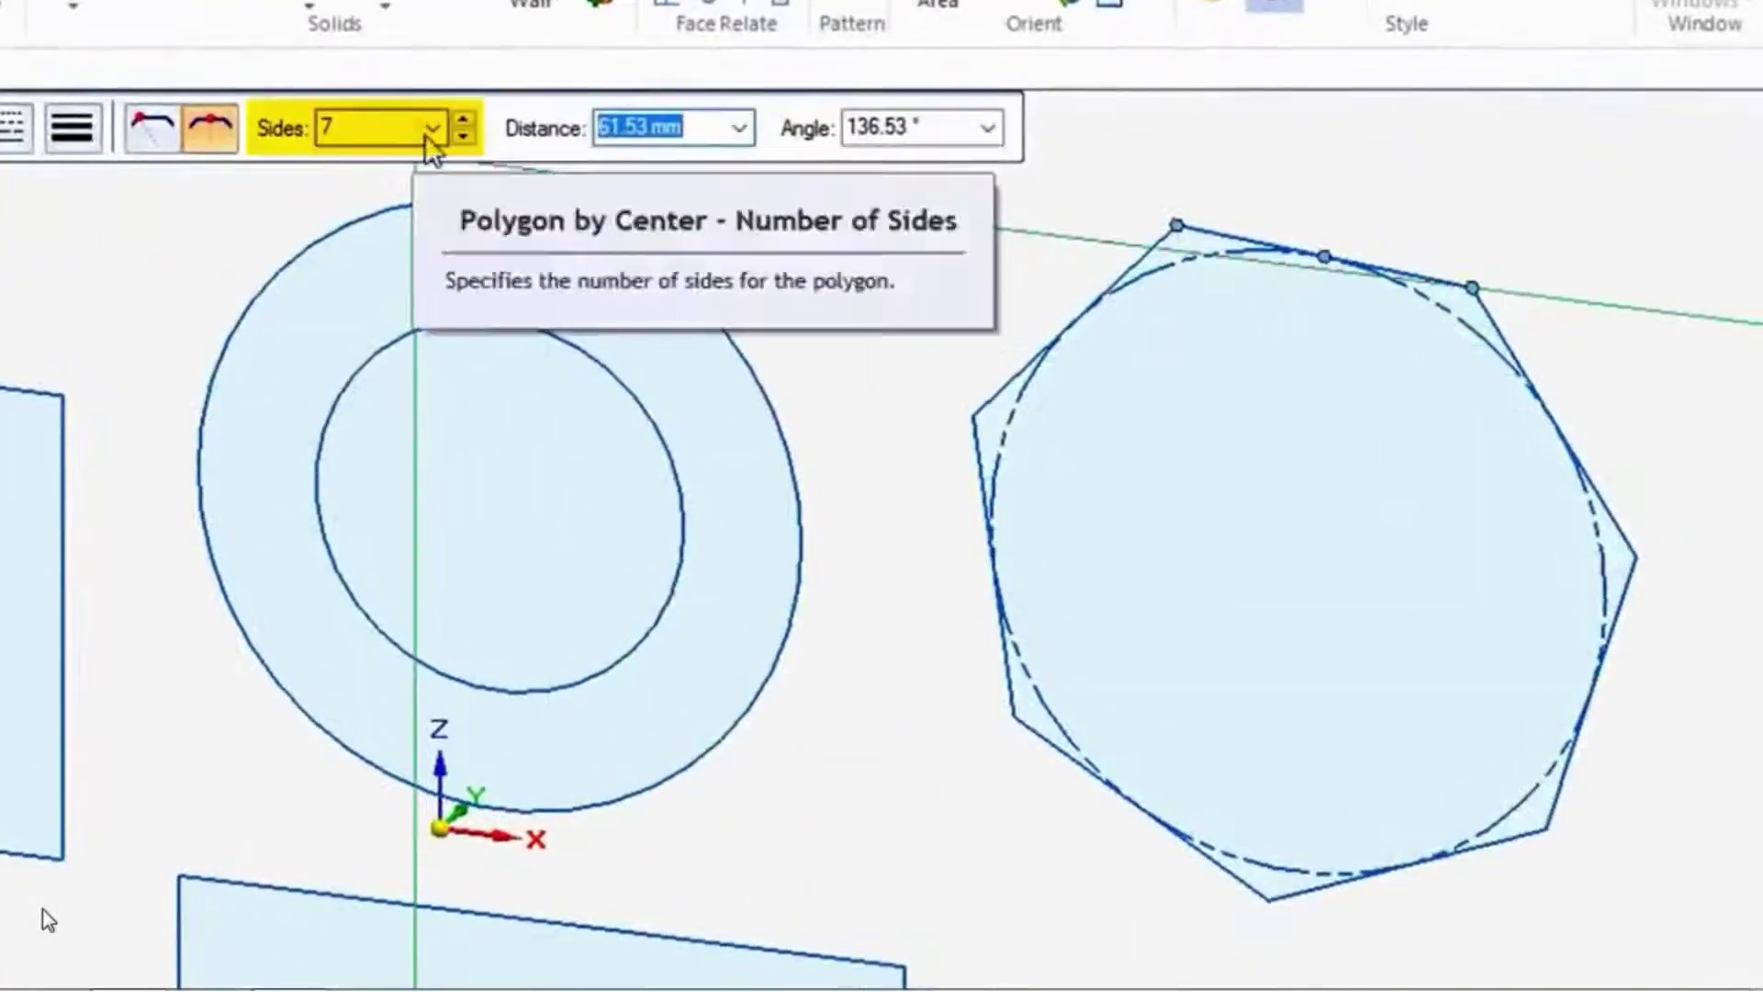
- Change the polygon side count to 5 and draw a pentagon nested inside the heptagon
{"action": "left_click", "coordinate": [428, 134]}
{"action": "left_click", "coordinate": [462, 137]}
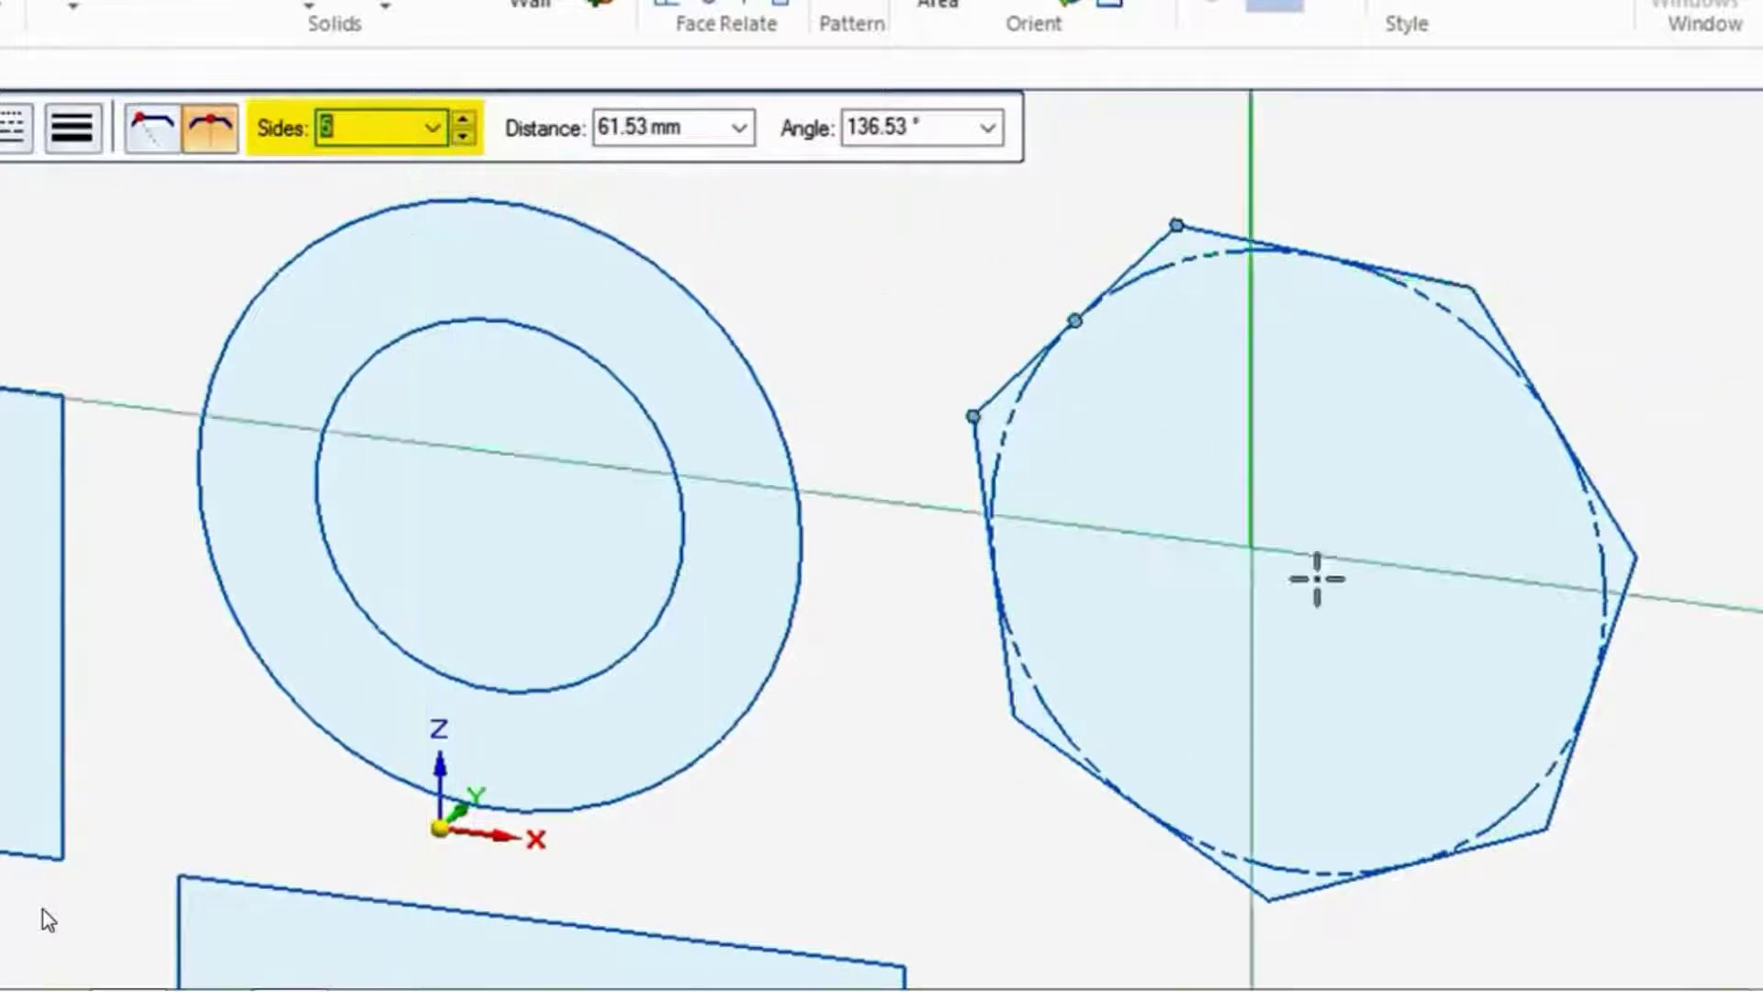
{"action": "left_click", "coordinate": [1287, 569]}
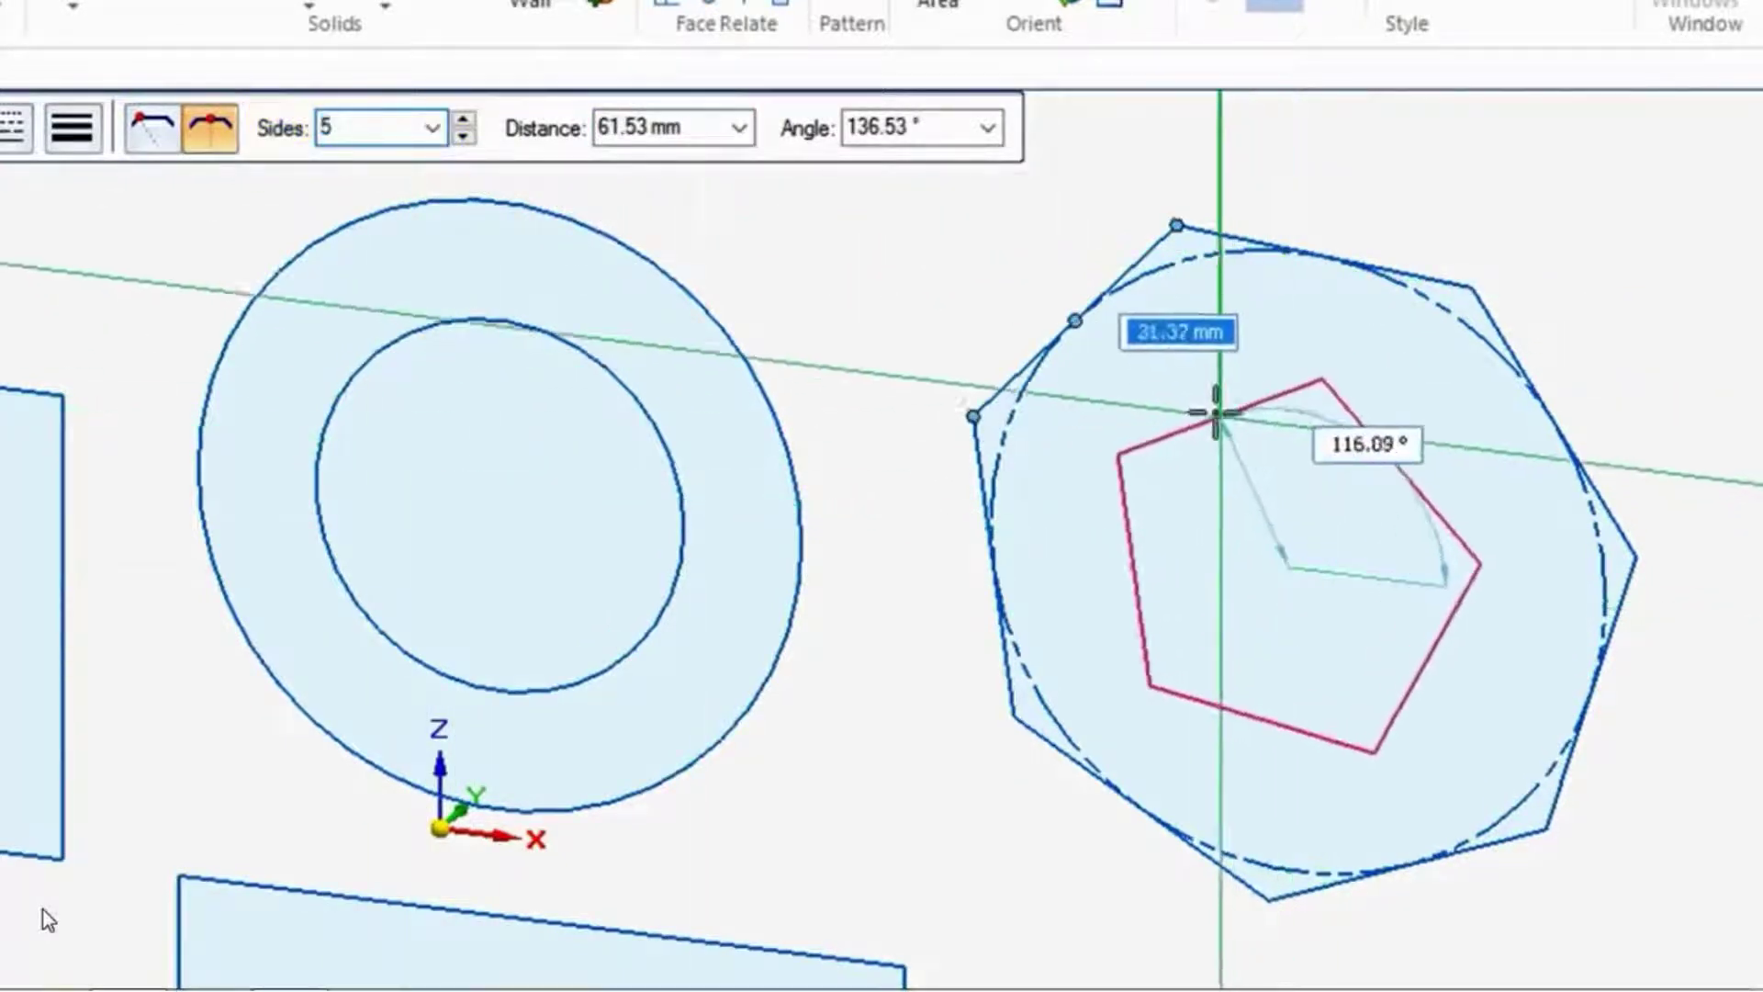
{"action": "left_click", "coordinate": [1210, 404]}
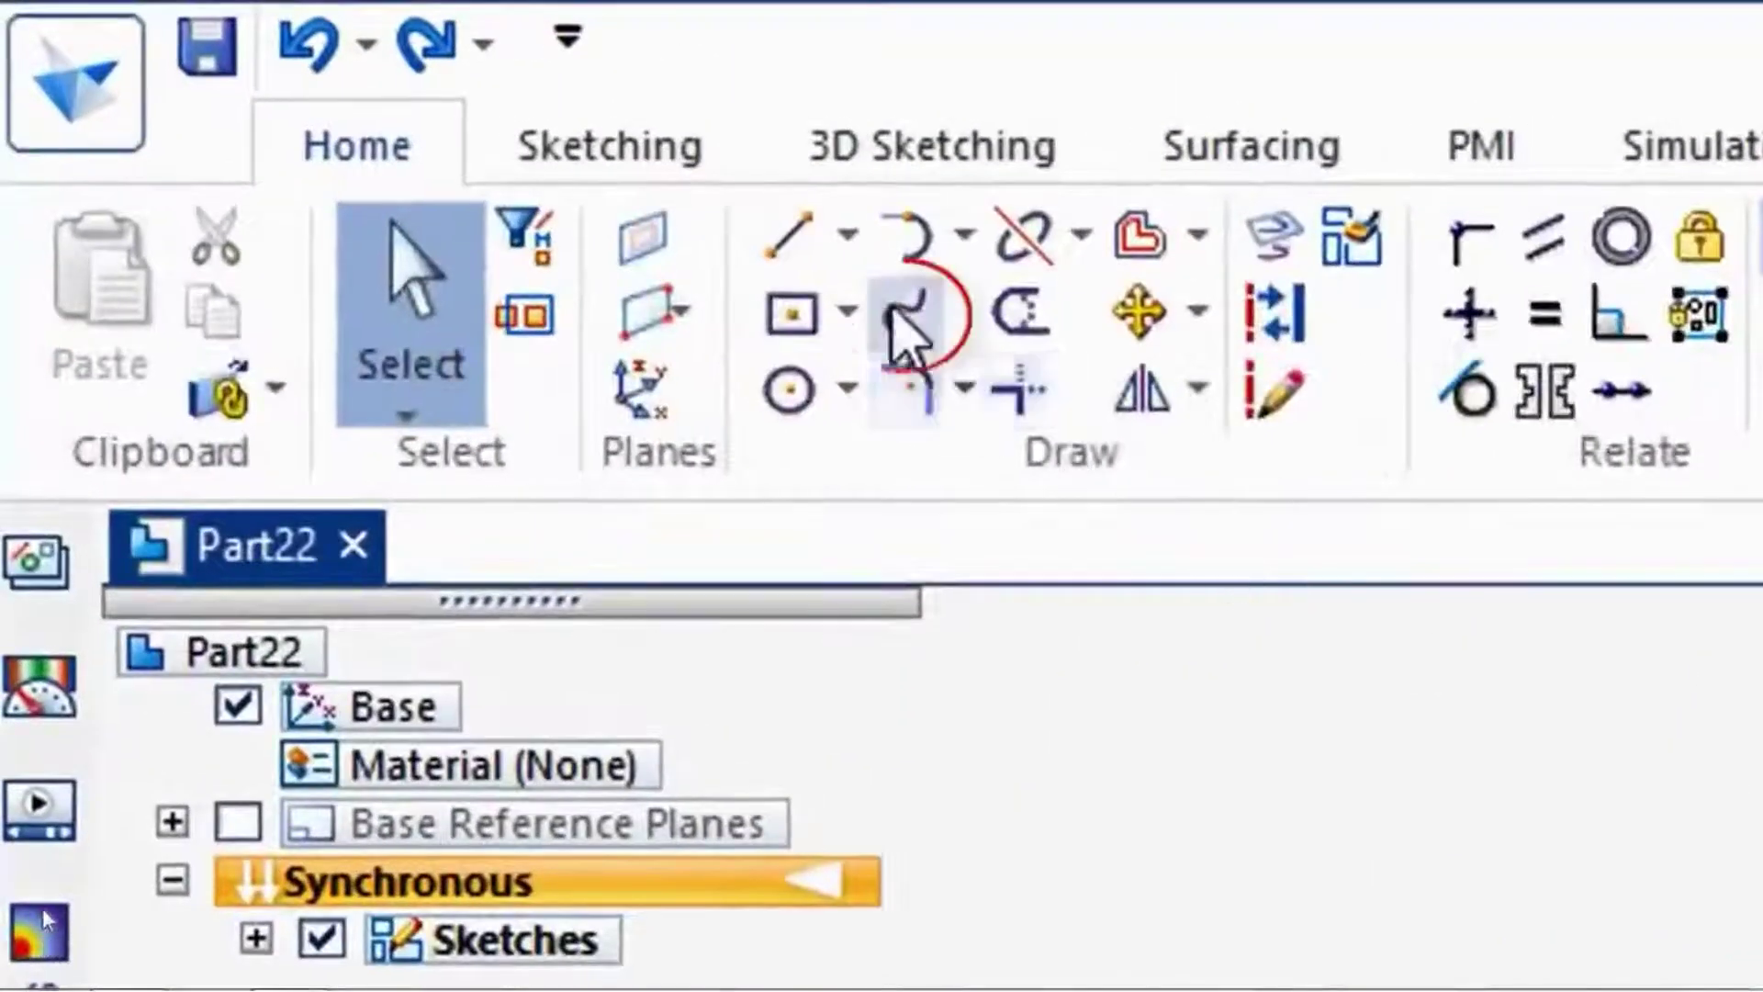
- Draw a wavy three-point freeform curve across the U-shaped lines
{"action": "left_click", "coordinate": [624, 211]}
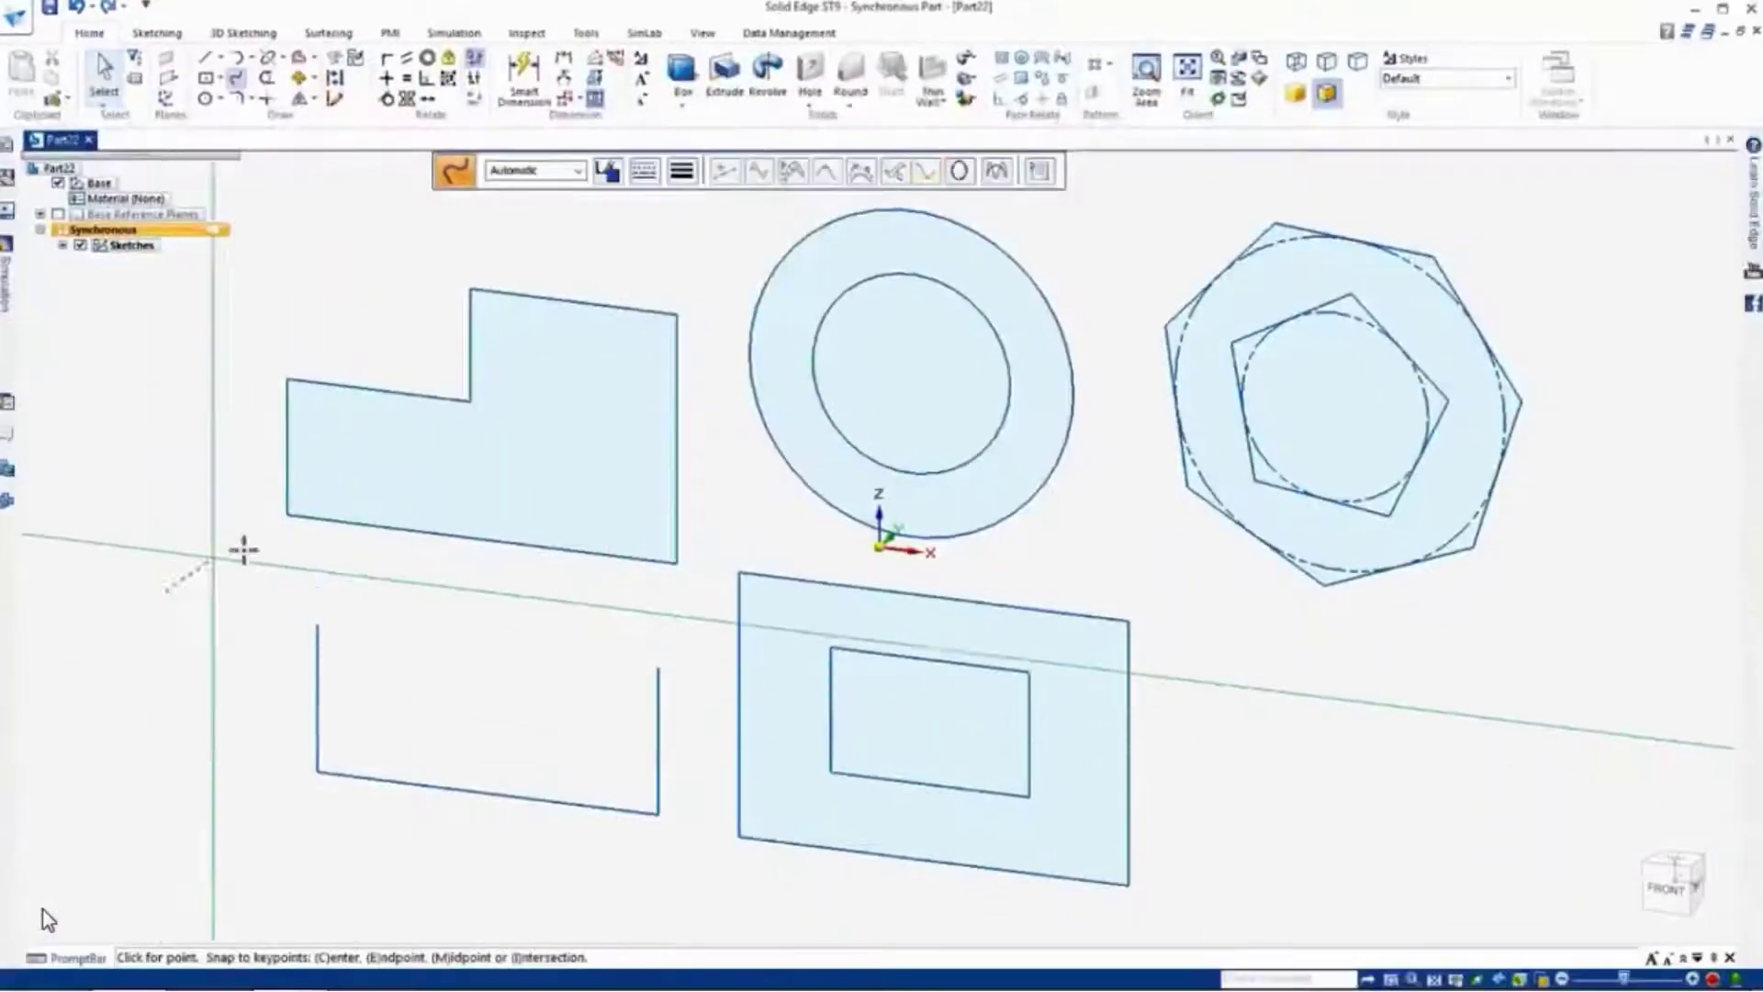
{"action": "left_click", "coordinate": [292, 558]}
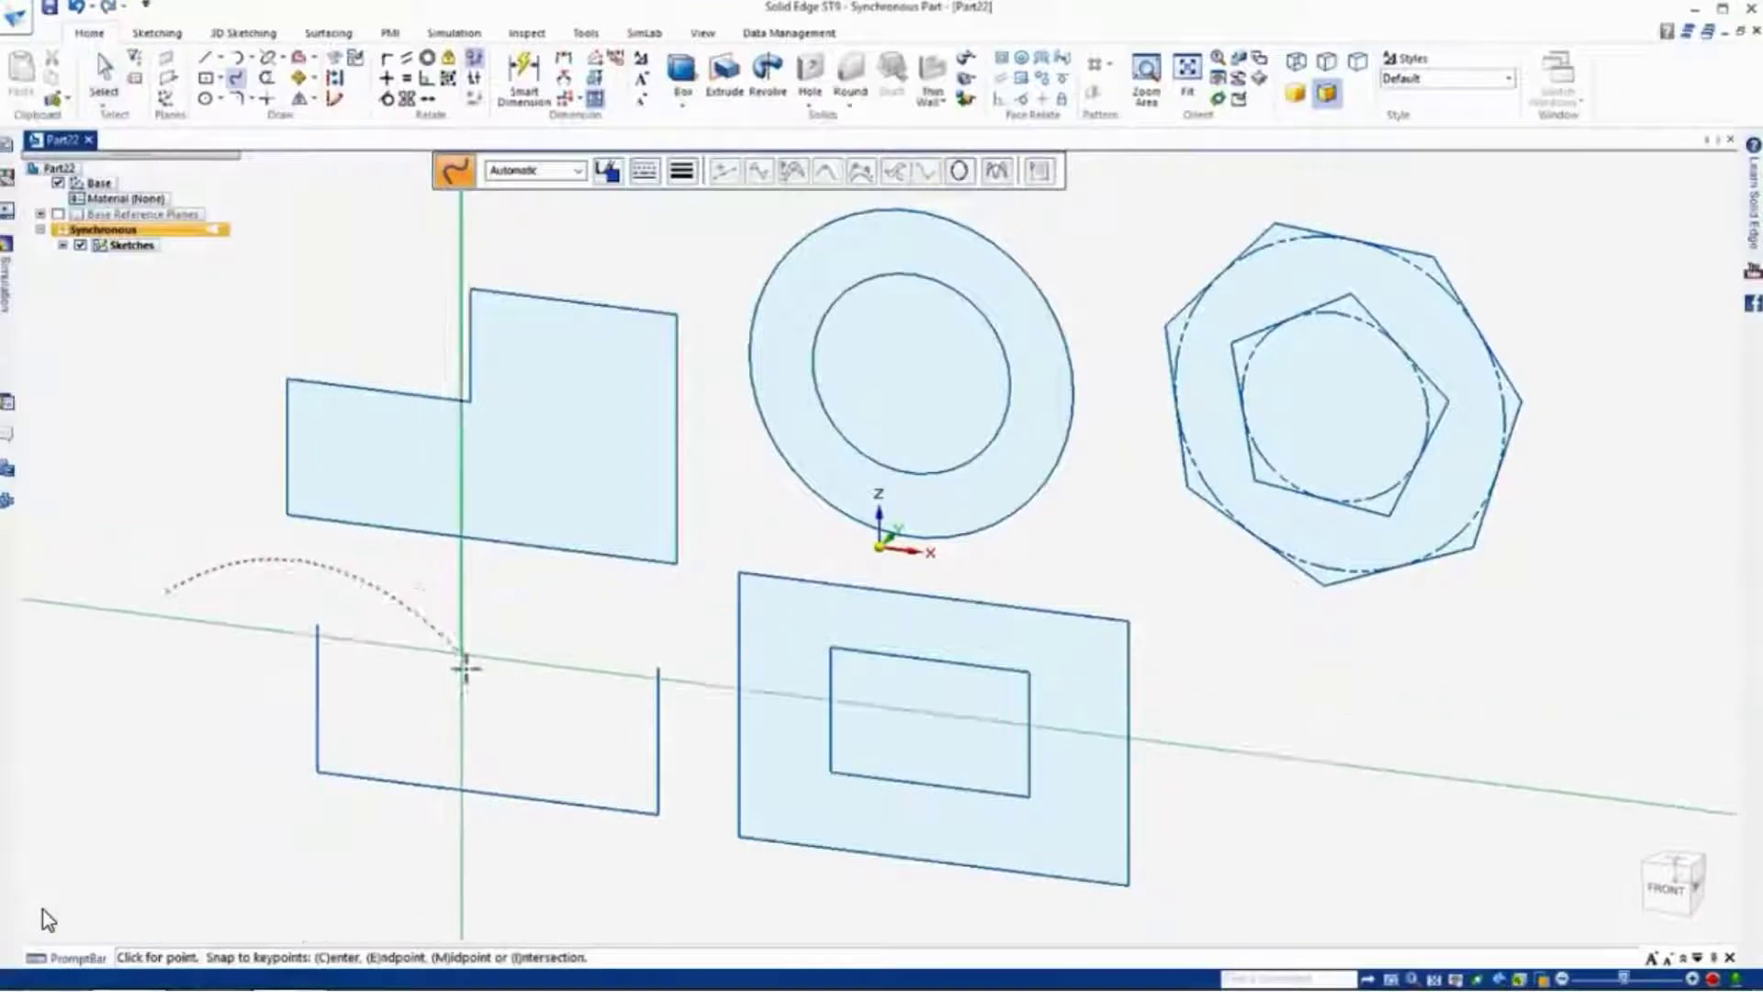
{"action": "left_click", "coordinate": [534, 730]}
{"action": "left_click", "coordinate": [566, 659]}
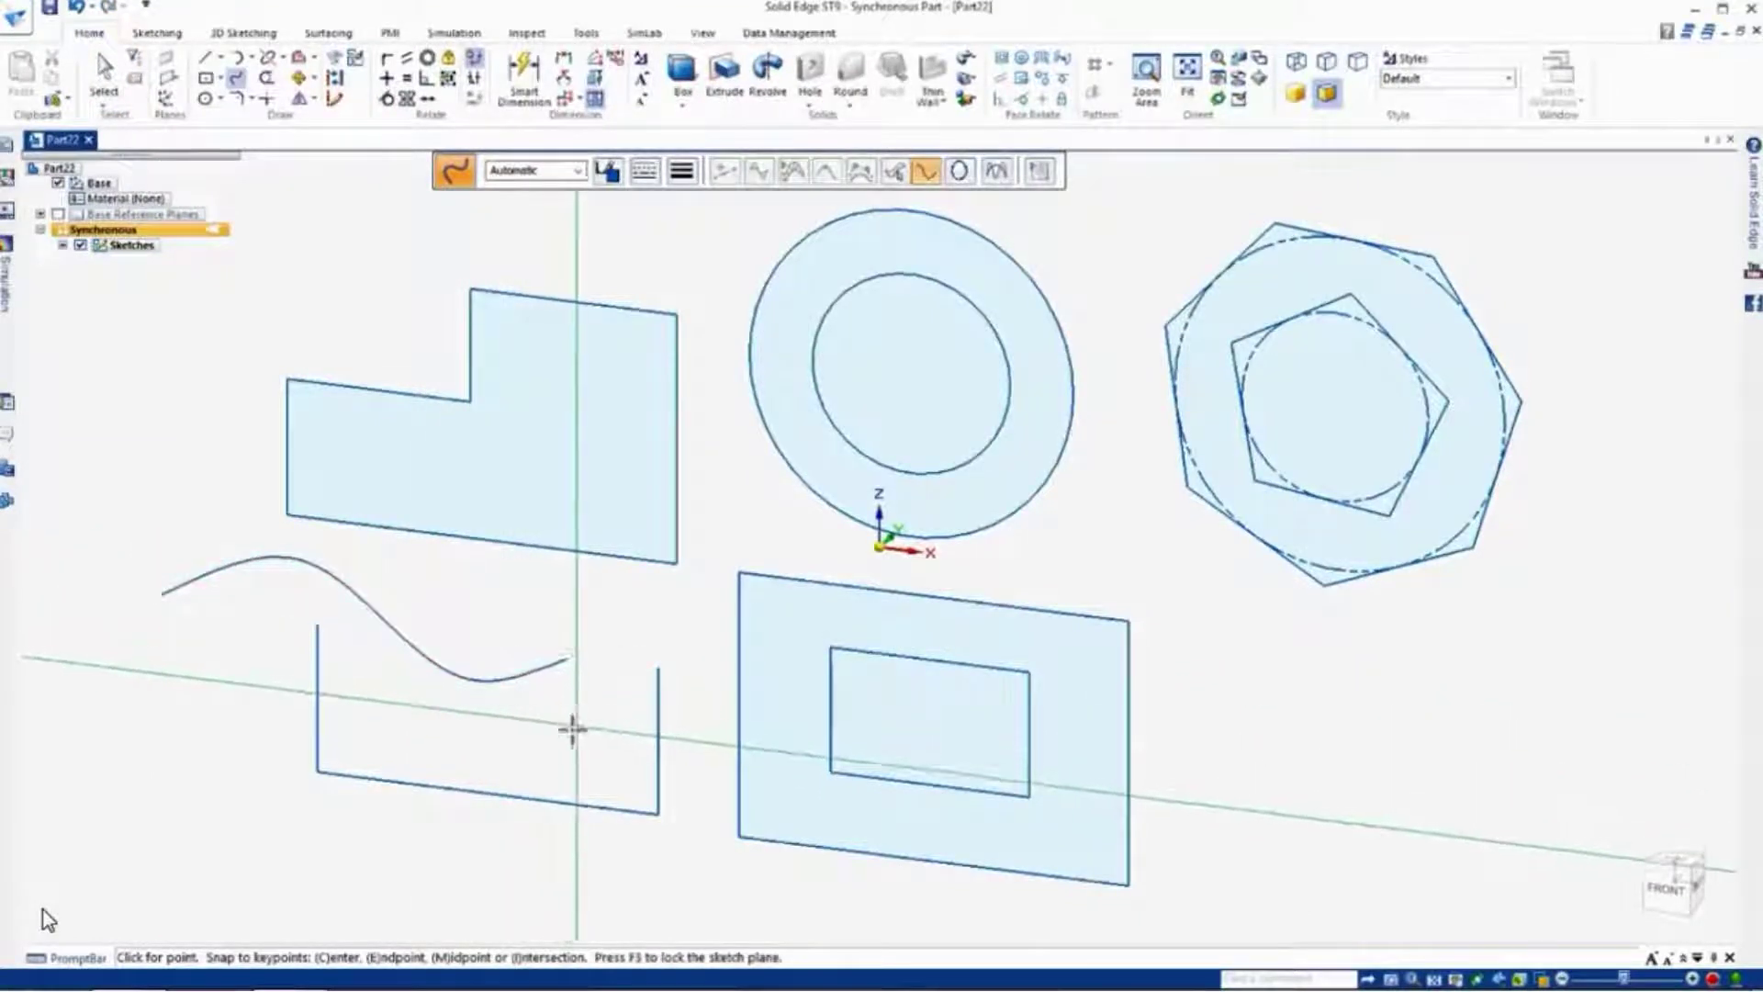
{"action": "key", "text": "Escape"}
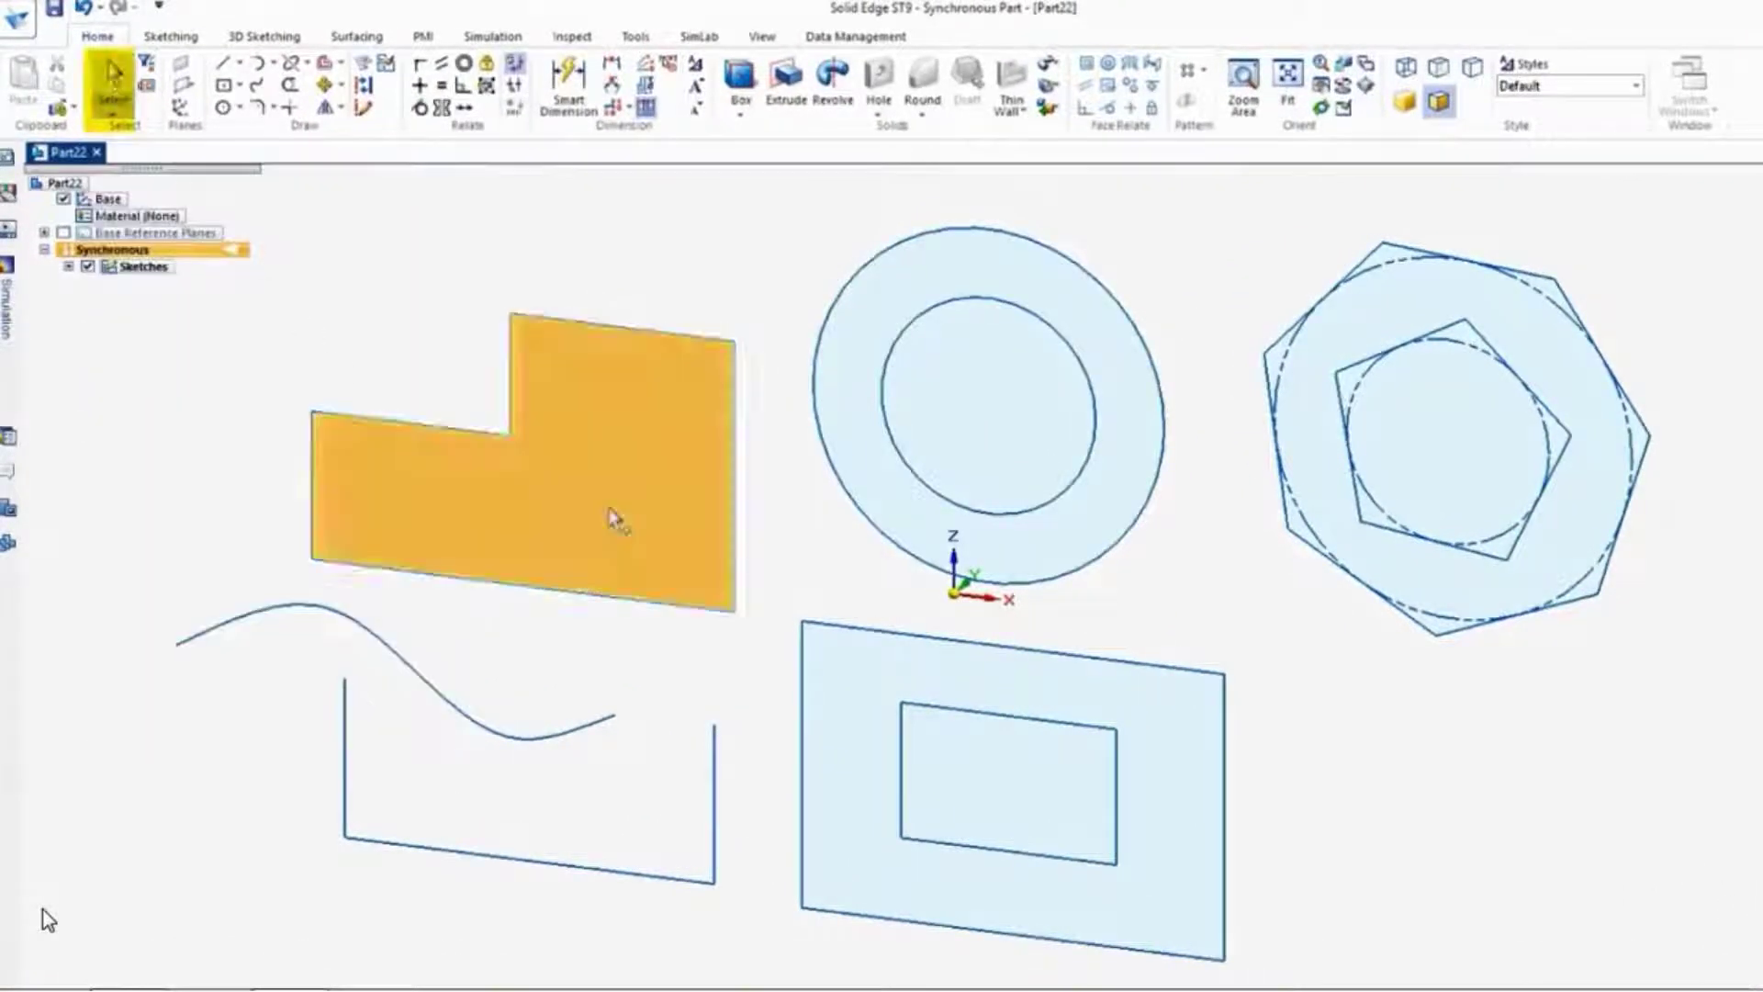
- Extrude the L-shaped stepped region and the ring region into solids
{"action": "left_click", "coordinate": [573, 505]}
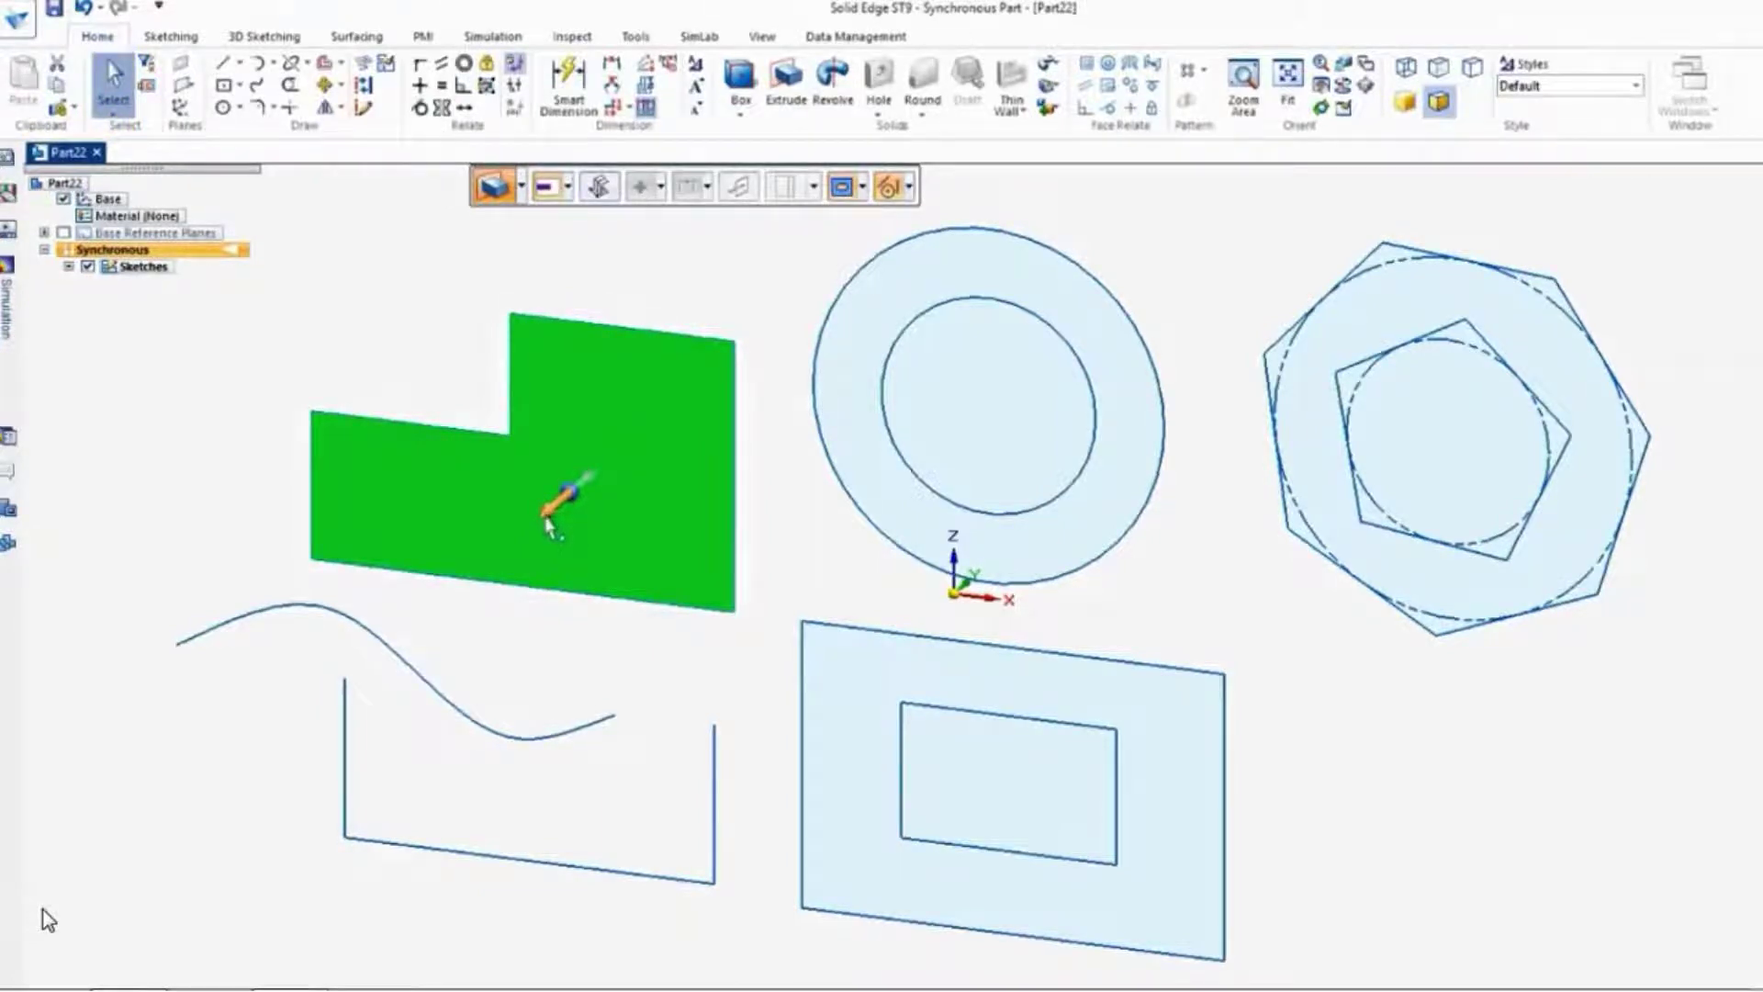
{"action": "left_click", "coordinate": [548, 526]}
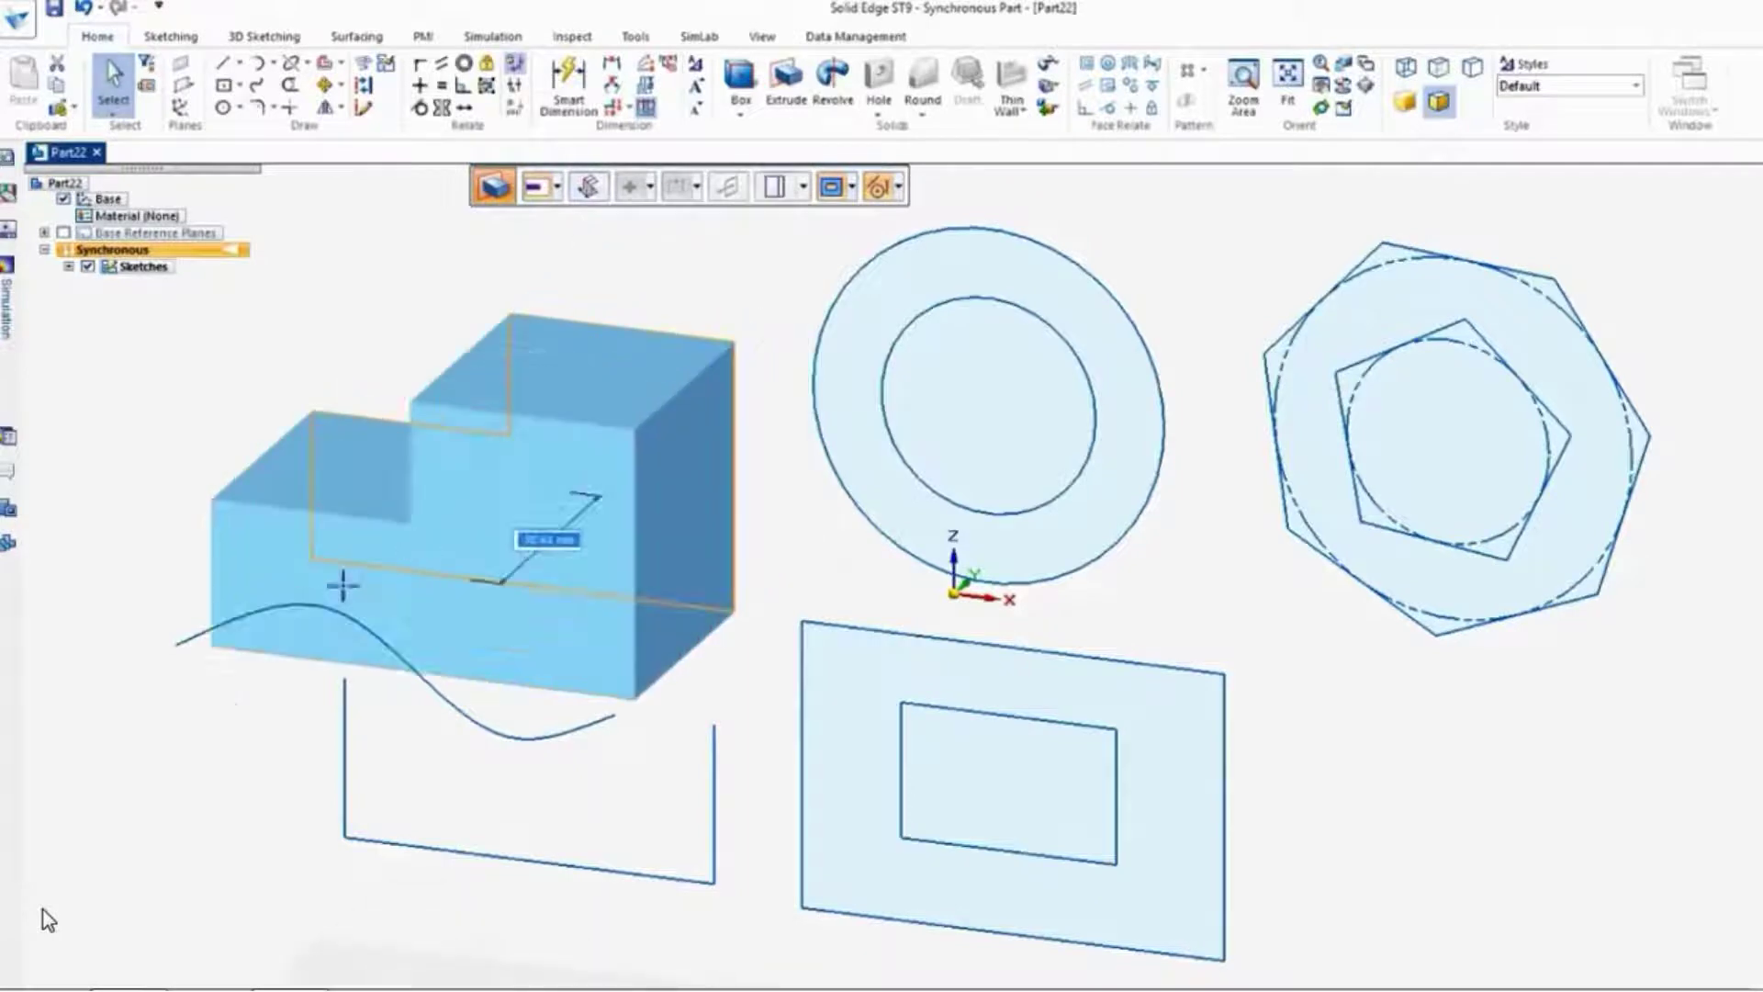
{"action": "left_click", "coordinate": [556, 421]}
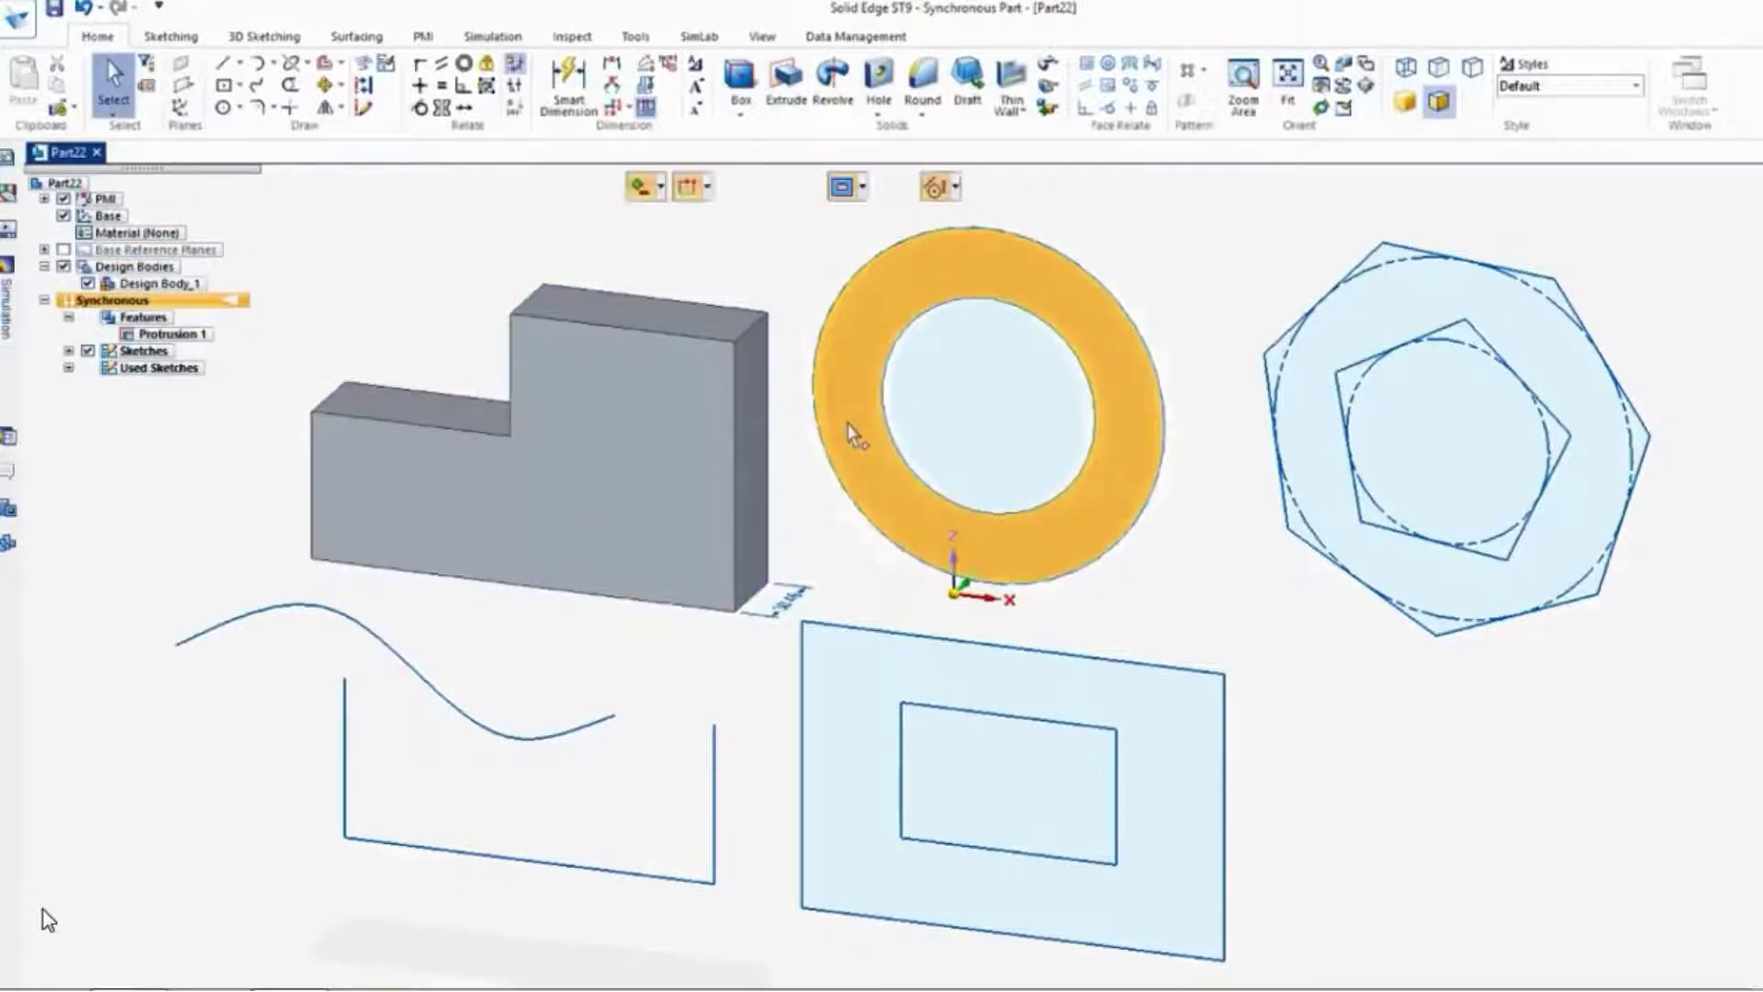
{"action": "left_click", "coordinate": [852, 433]}
{"action": "left_click", "coordinate": [838, 433]}
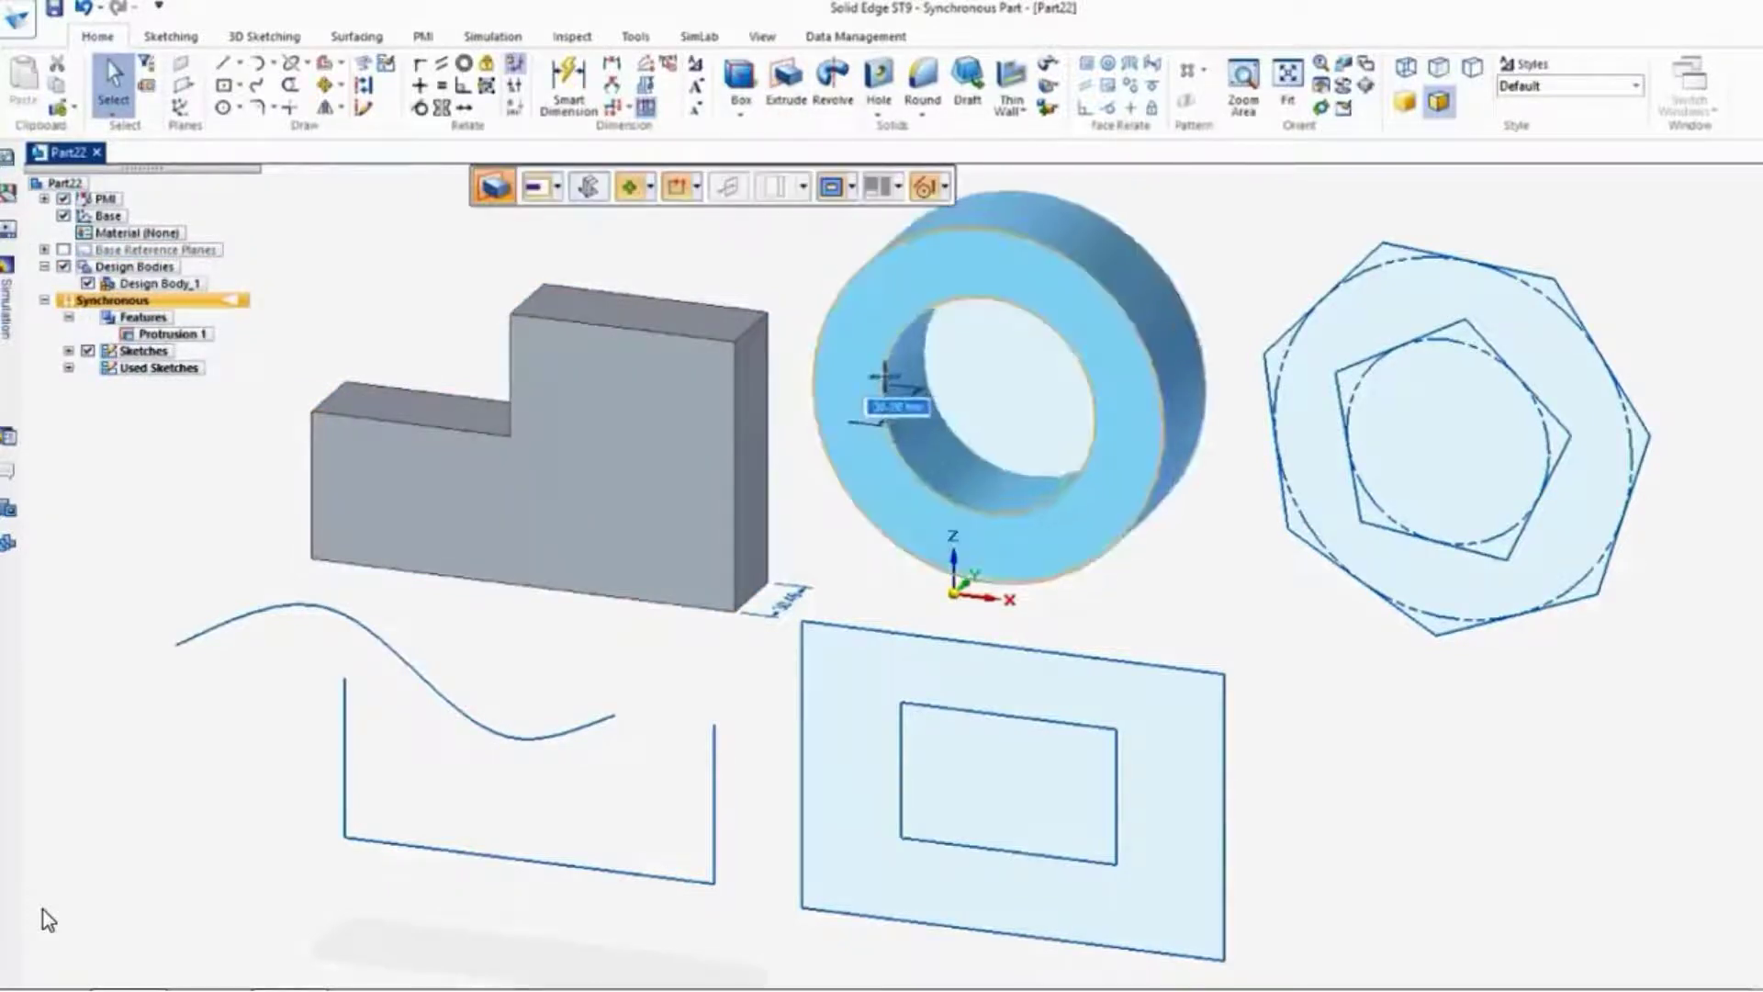
{"action": "left_click", "coordinate": [845, 453]}
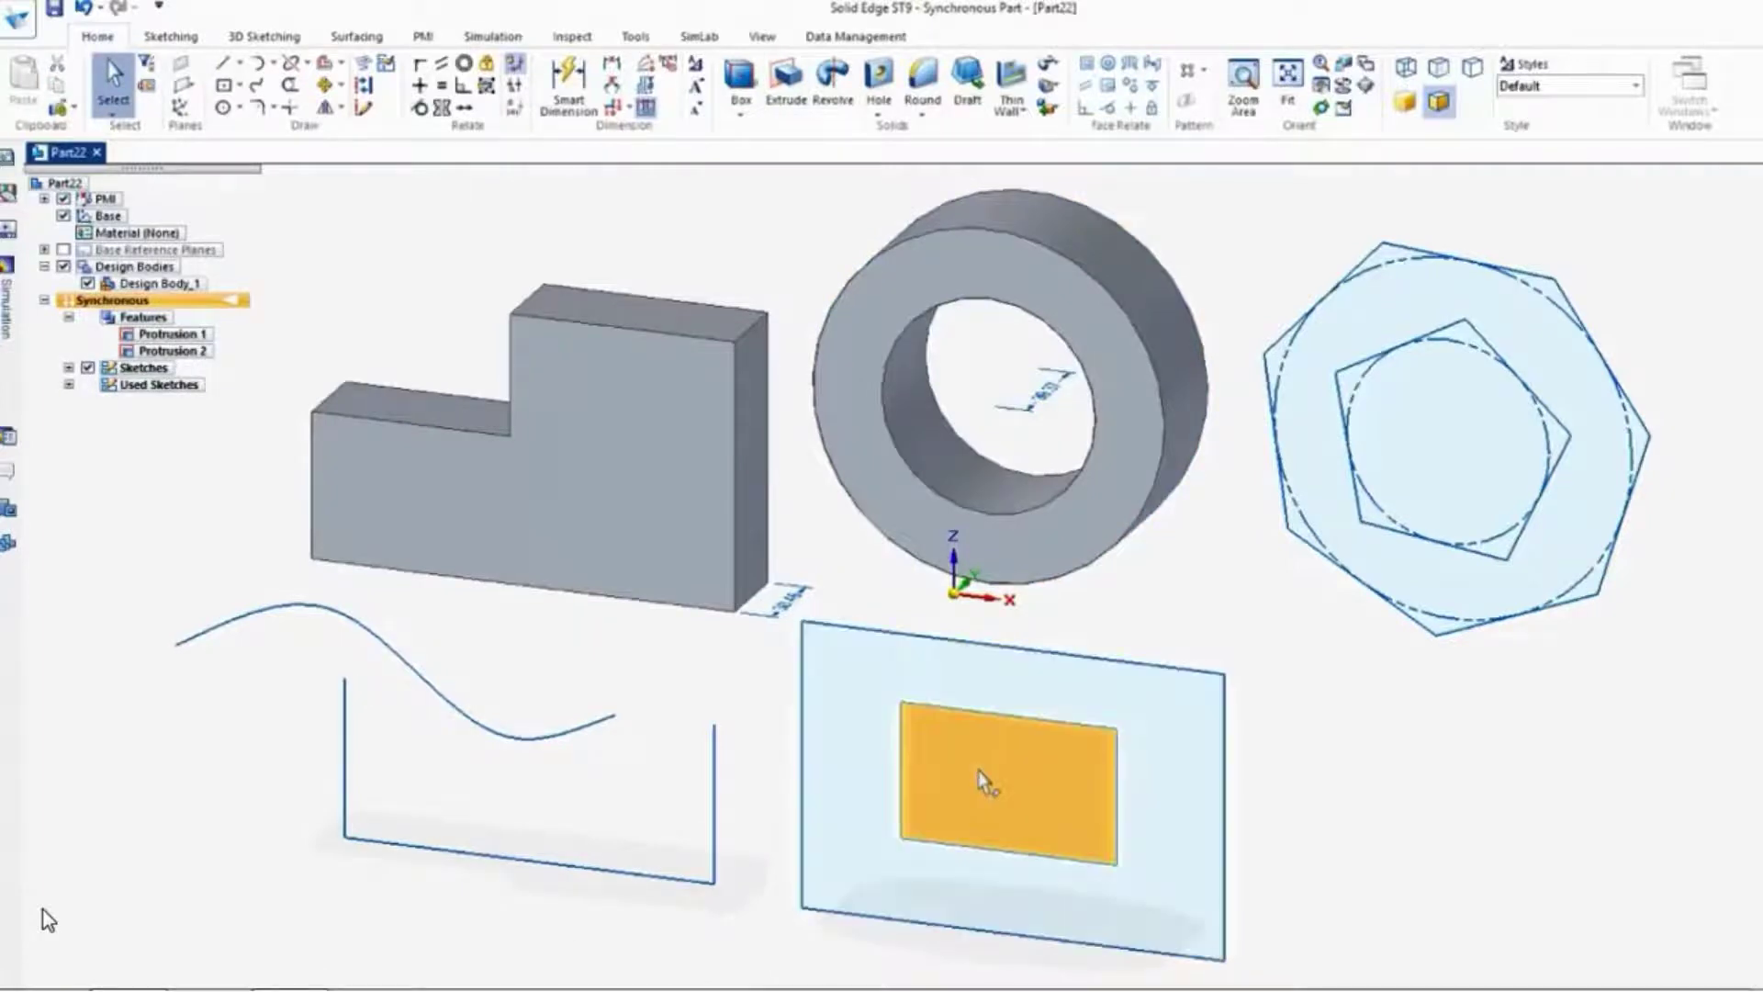
- Extrude the rectangular frame and the nested polygon region into solids
{"action": "left_click", "coordinate": [827, 748]}
{"action": "left_click", "coordinate": [835, 730]}
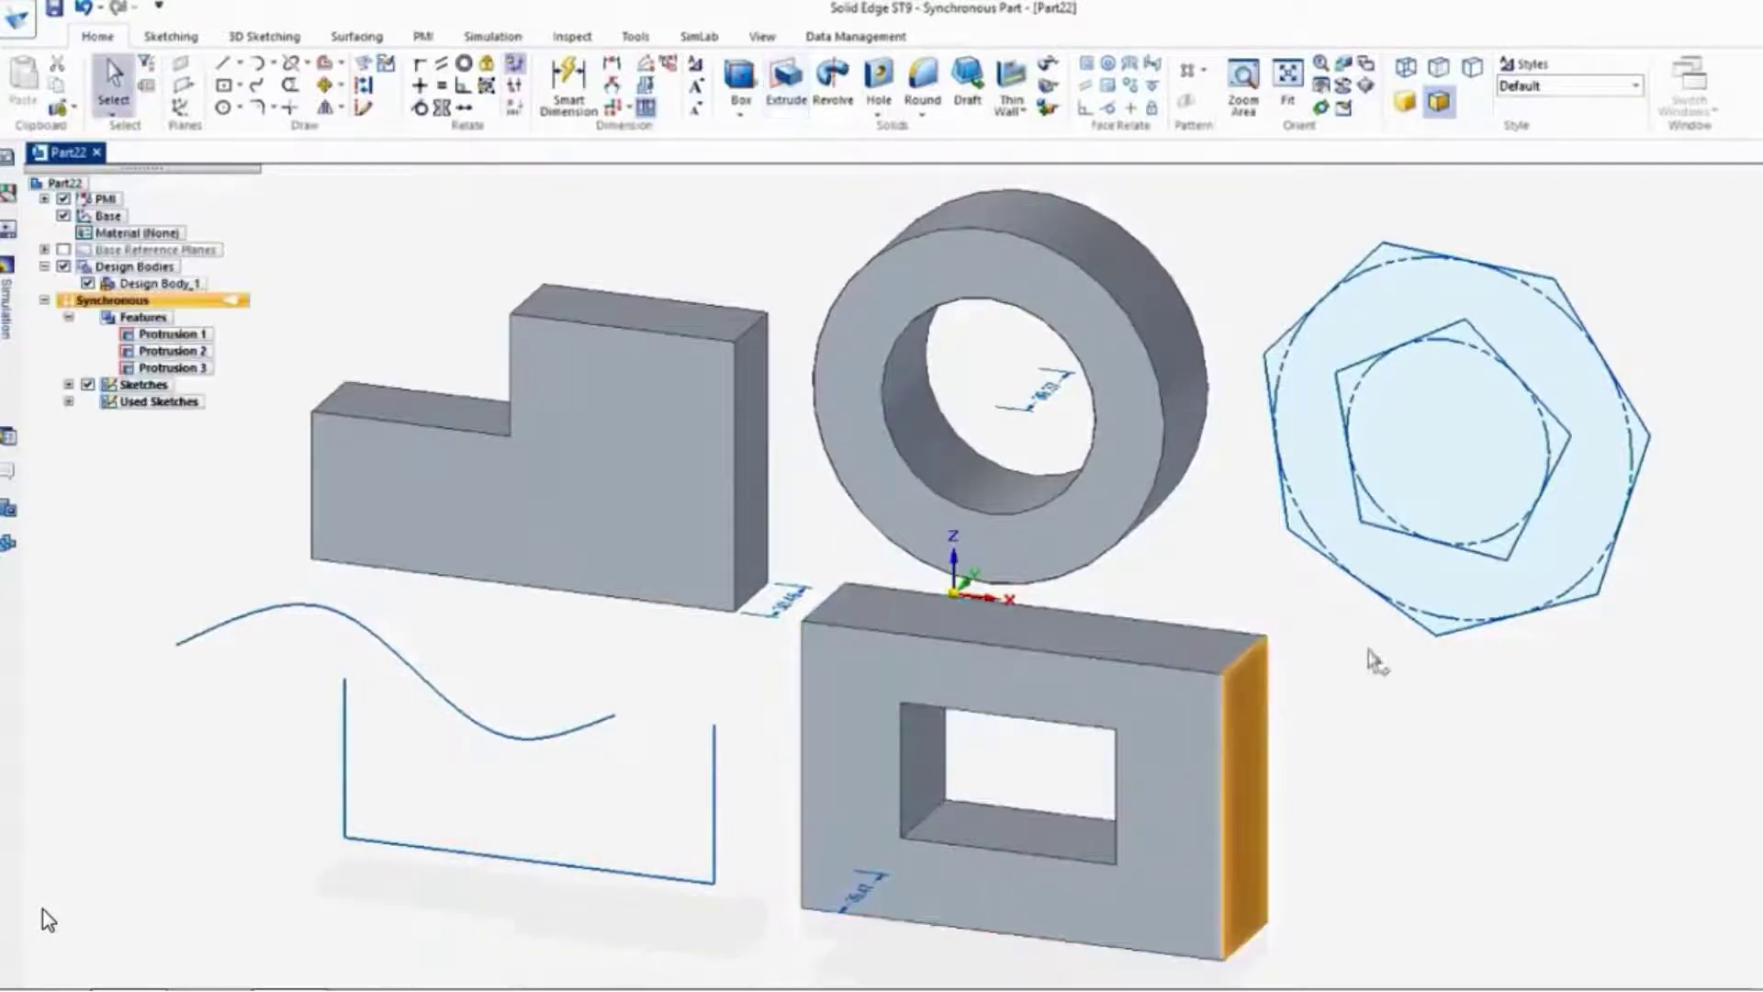
{"action": "left_click", "coordinate": [1422, 600]}
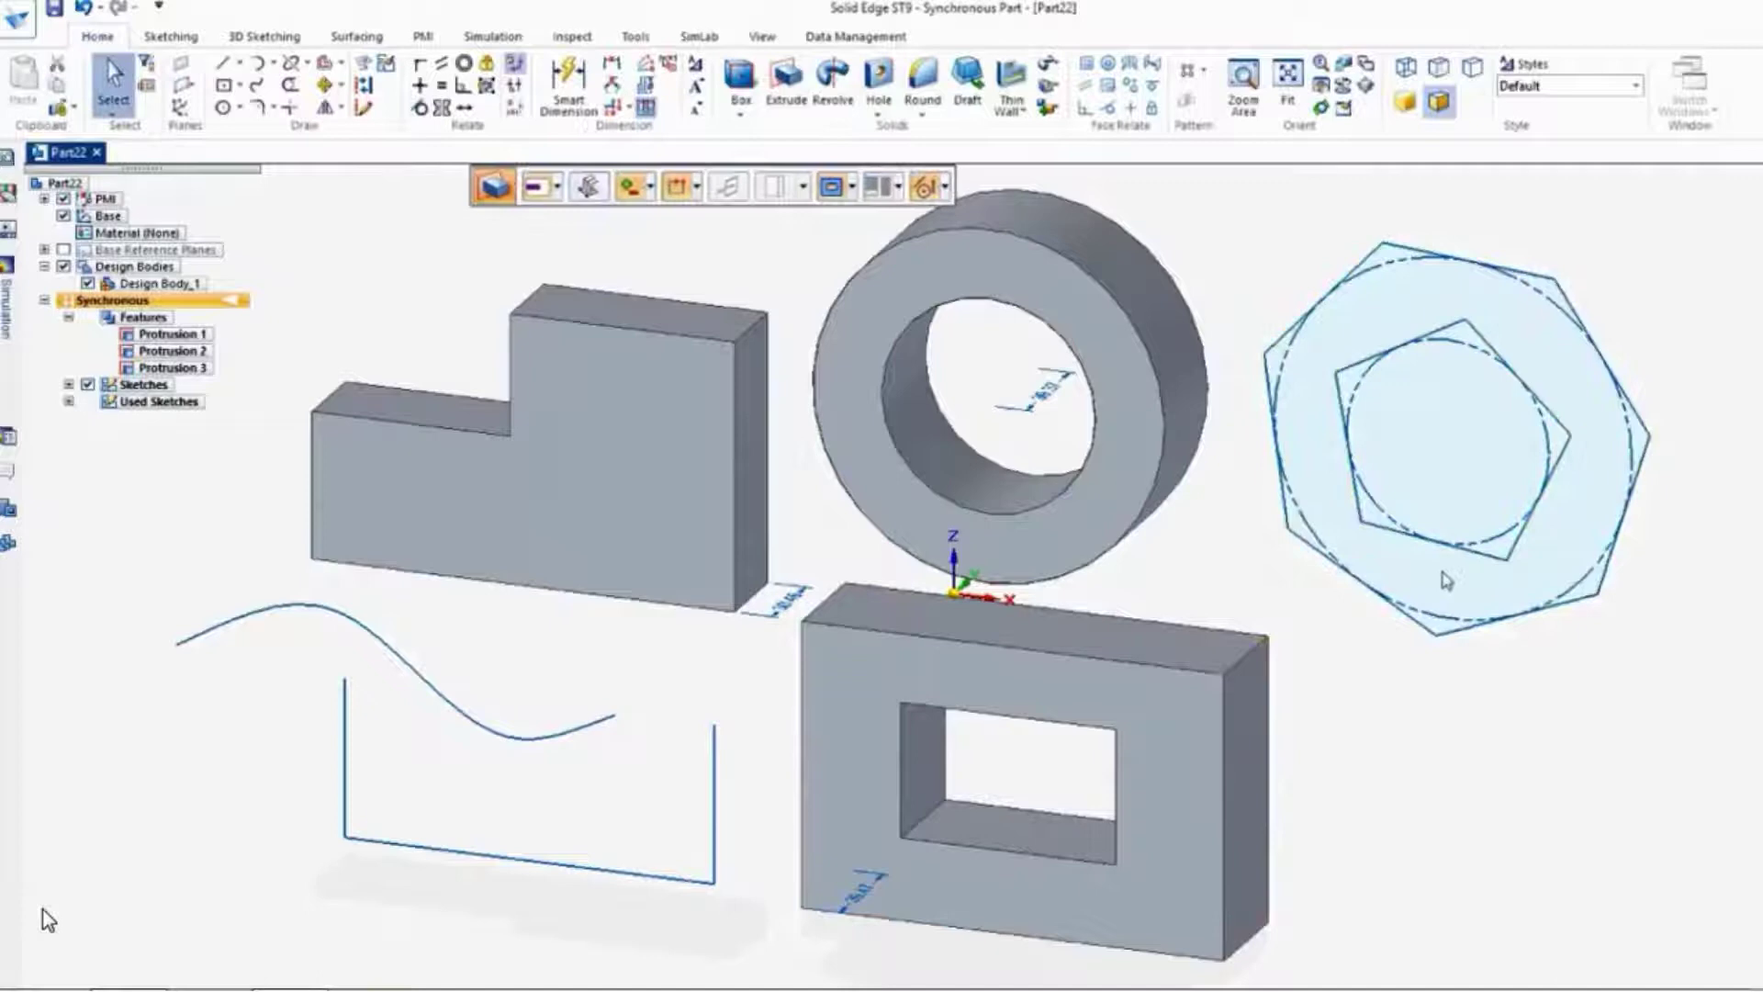
{"action": "left_click", "coordinate": [1469, 562]}
{"action": "left_click", "coordinate": [1430, 771]}
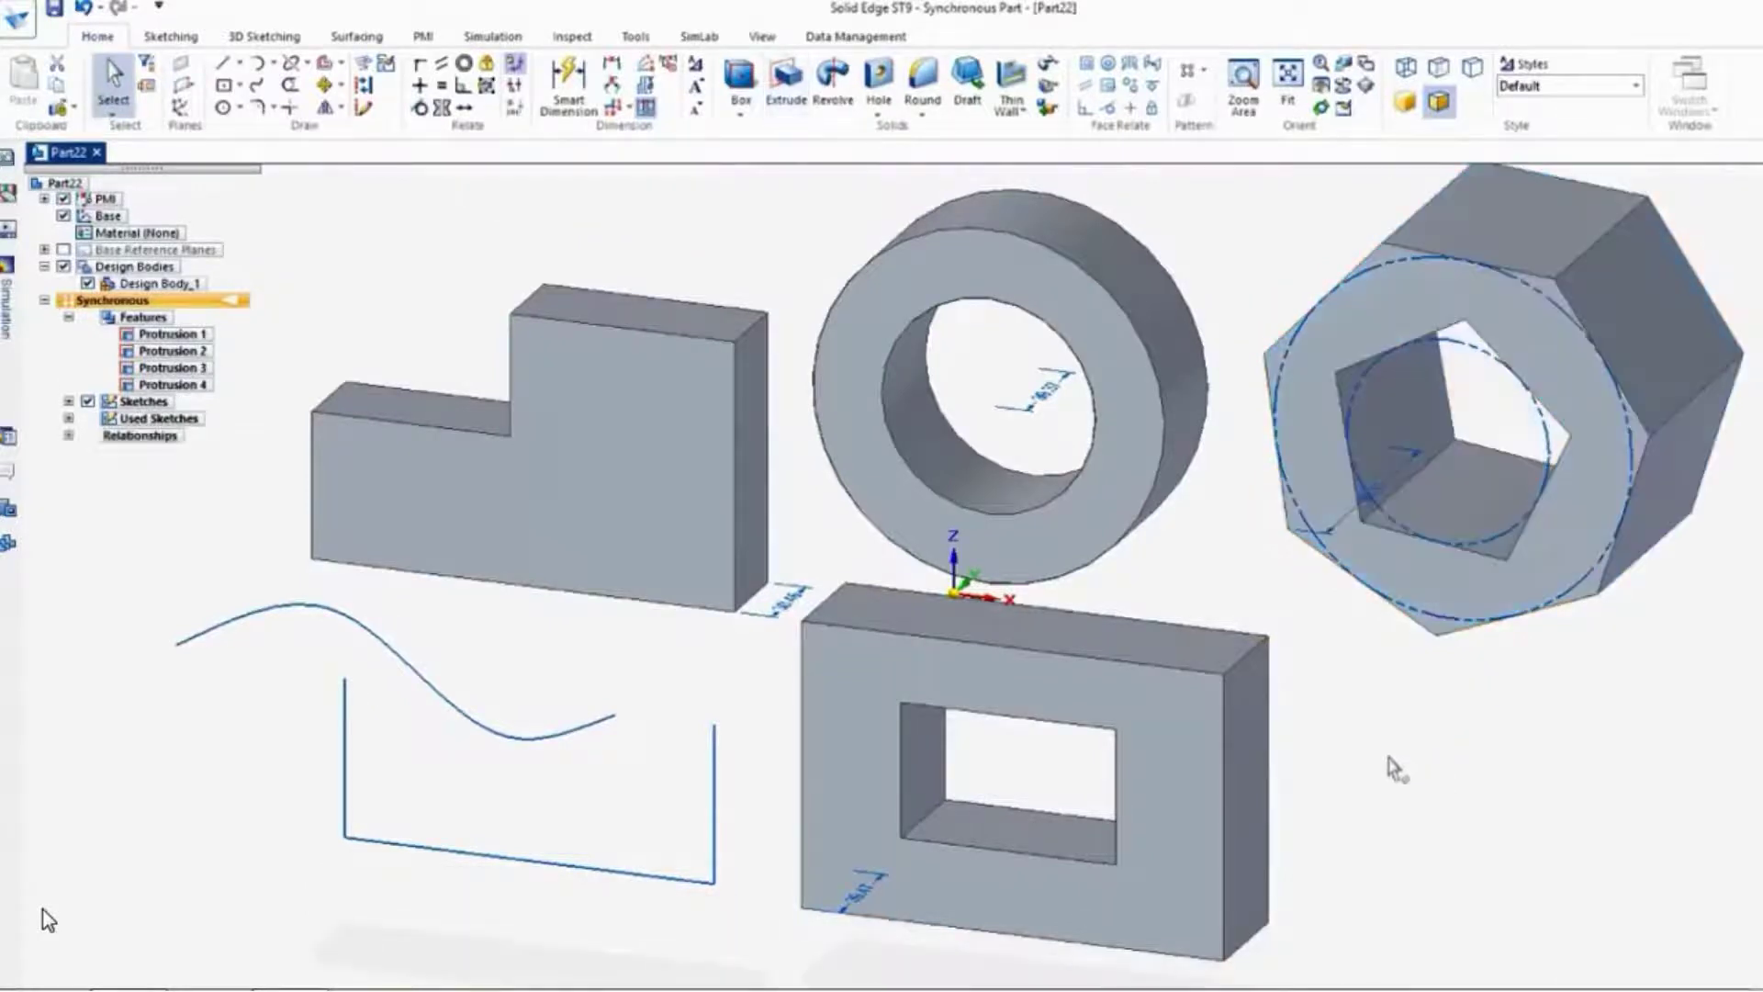
- Select the L-block's front face and start moving it outward with the steering wheel
{"action": "middle_click_drag", "start_coordinate": [1385, 768], "coordinate": [1368, 725]}
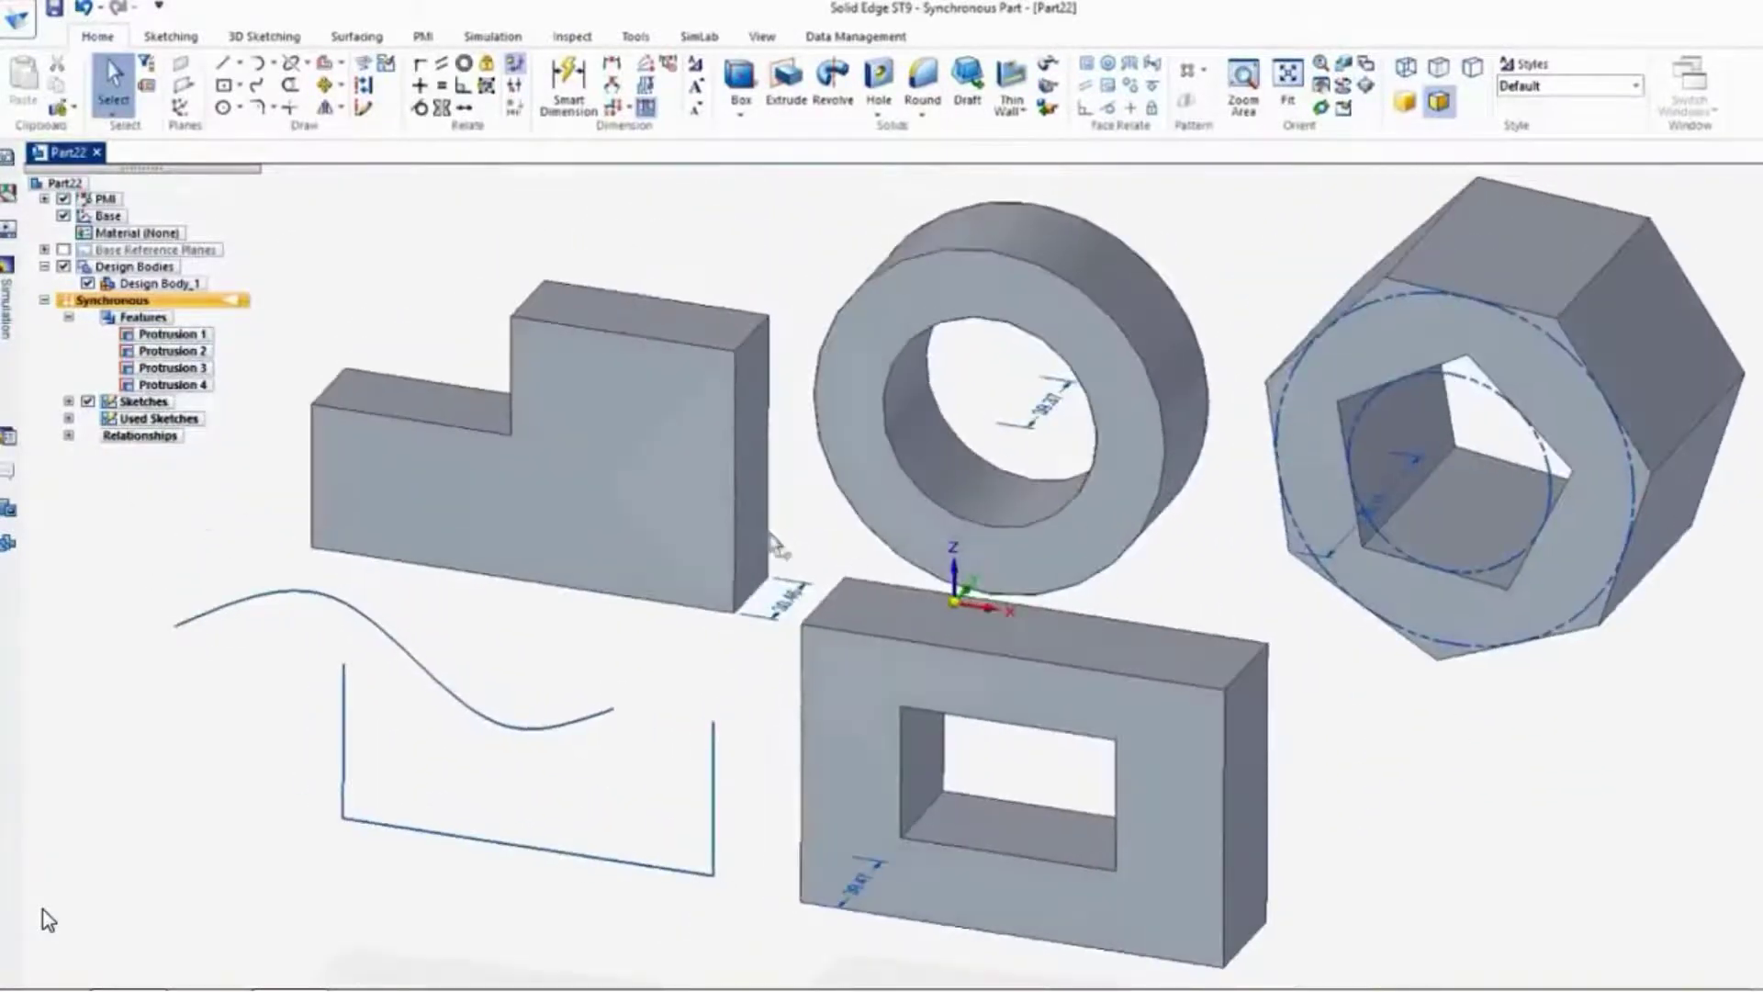
{"action": "left_click", "coordinate": [606, 470]}
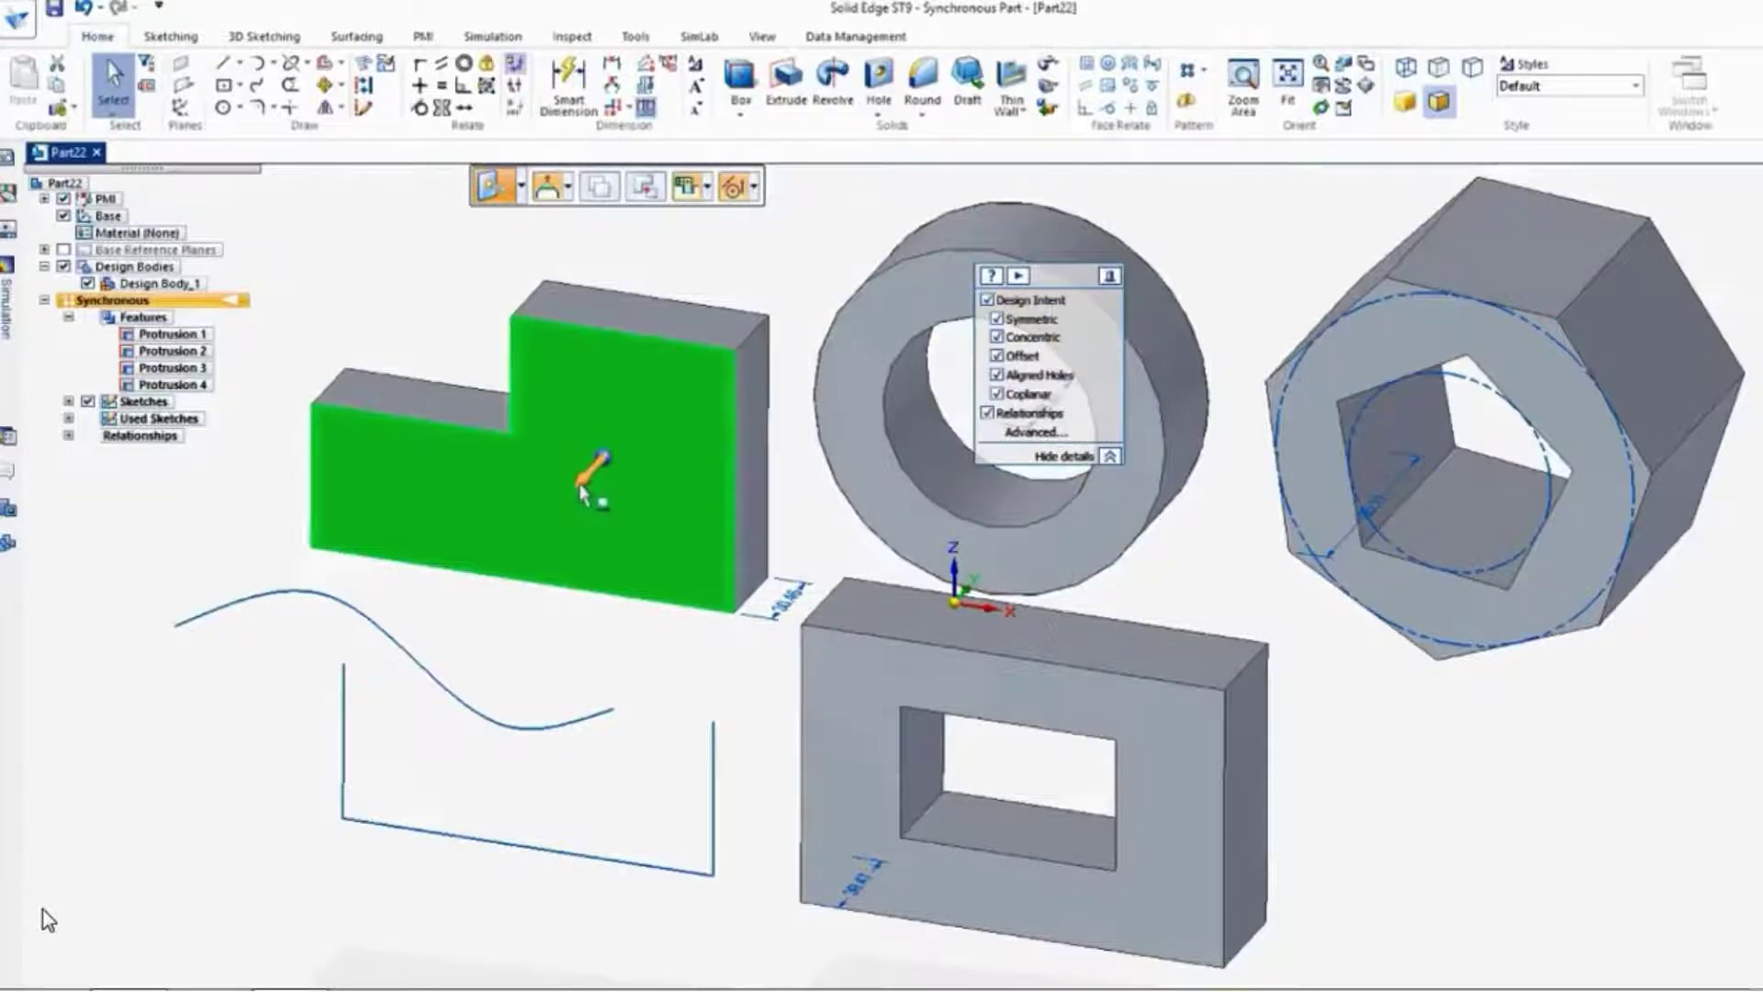
{"action": "left_click", "coordinate": [582, 489]}
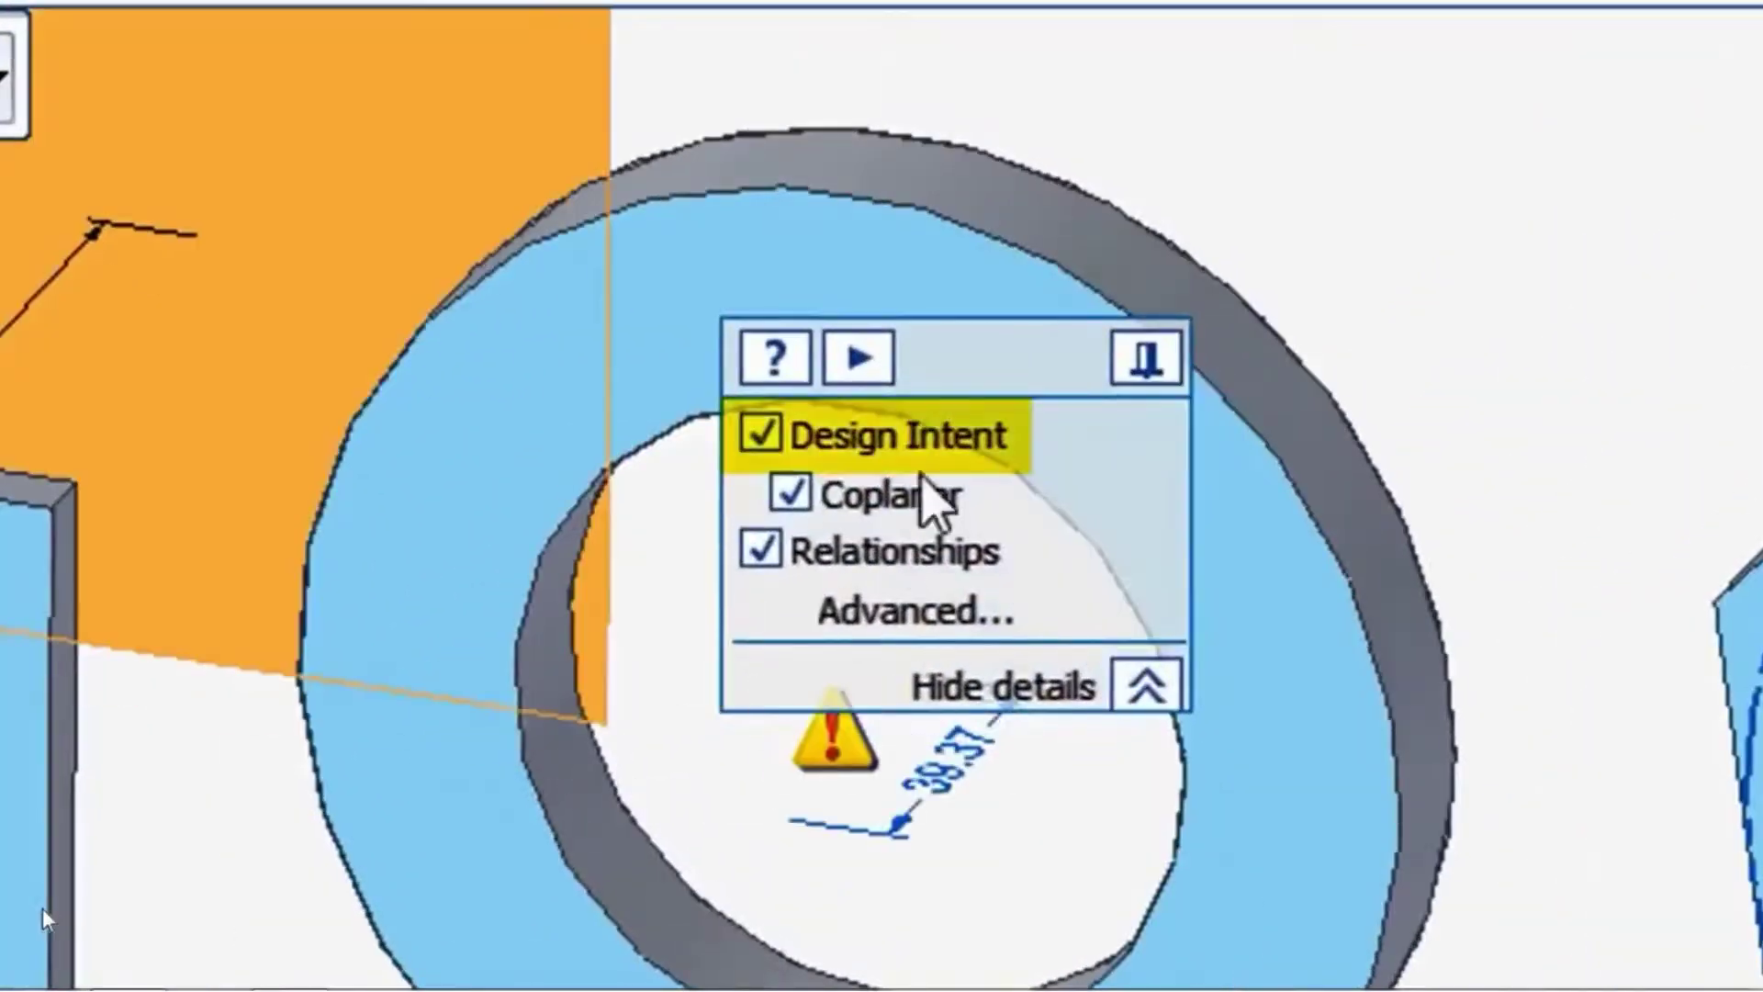
- Turn off Design Intent and commit the L-block's deeper front face
{"action": "left_click", "coordinate": [759, 435]}
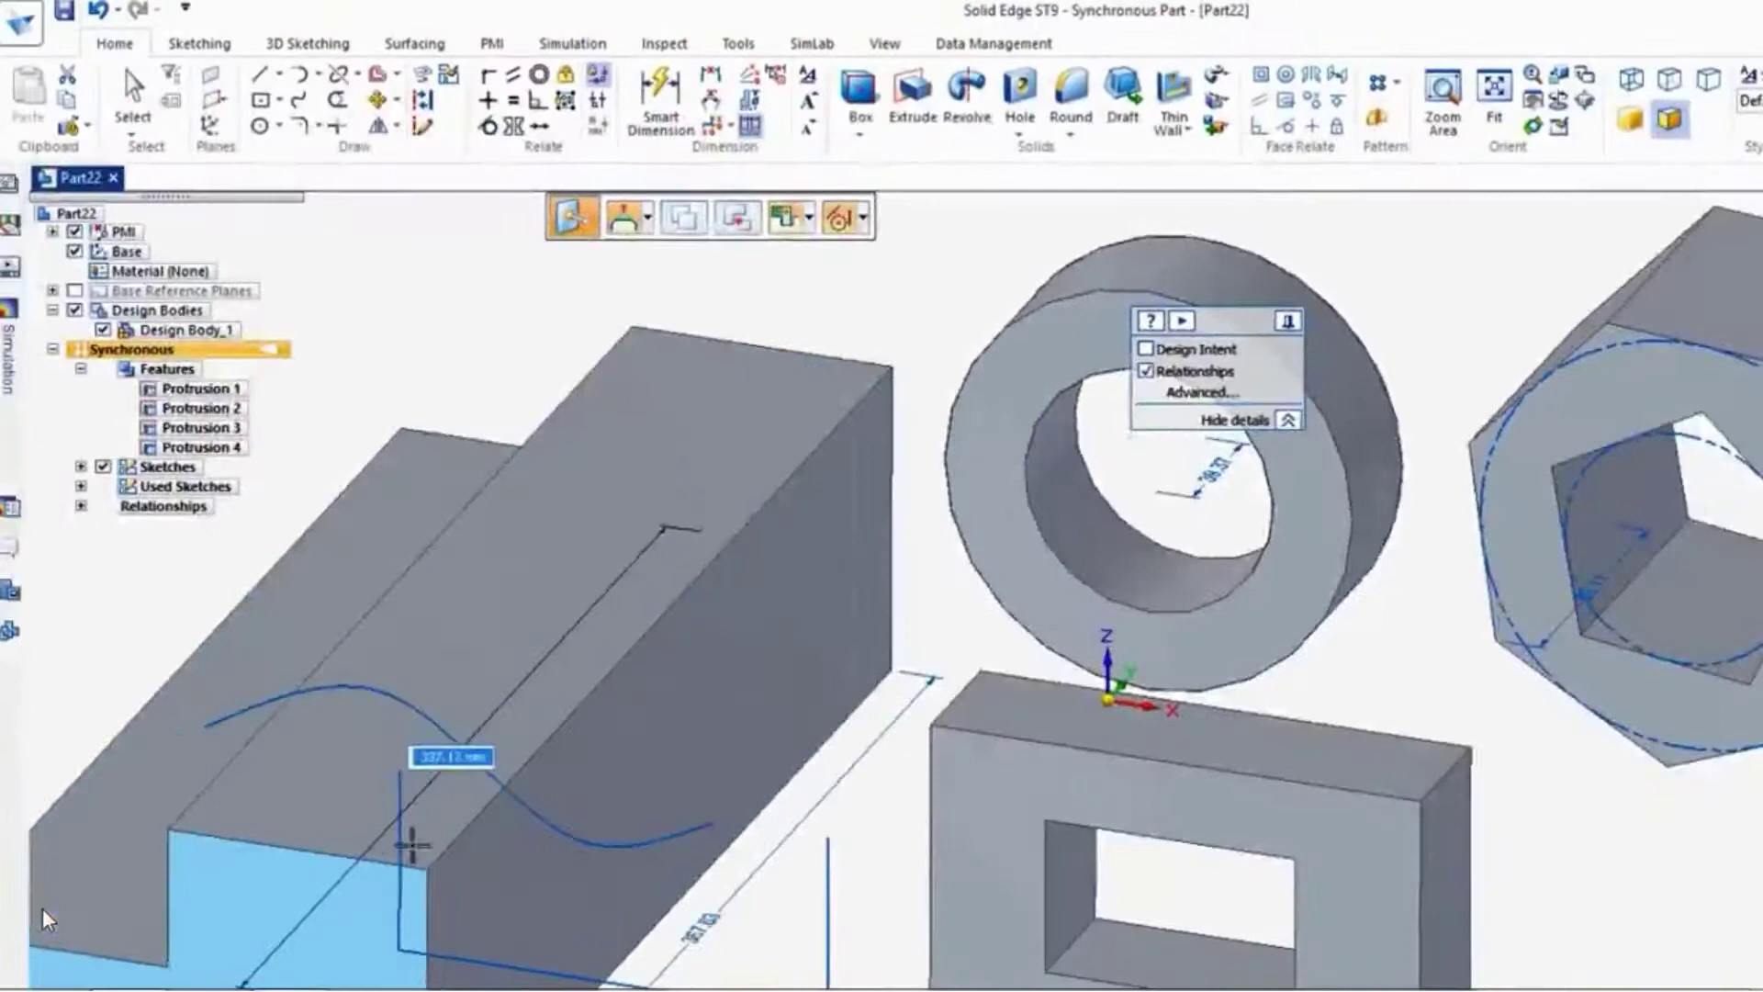
{"action": "left_click", "coordinate": [597, 684]}
{"action": "left_click", "coordinate": [609, 677]}
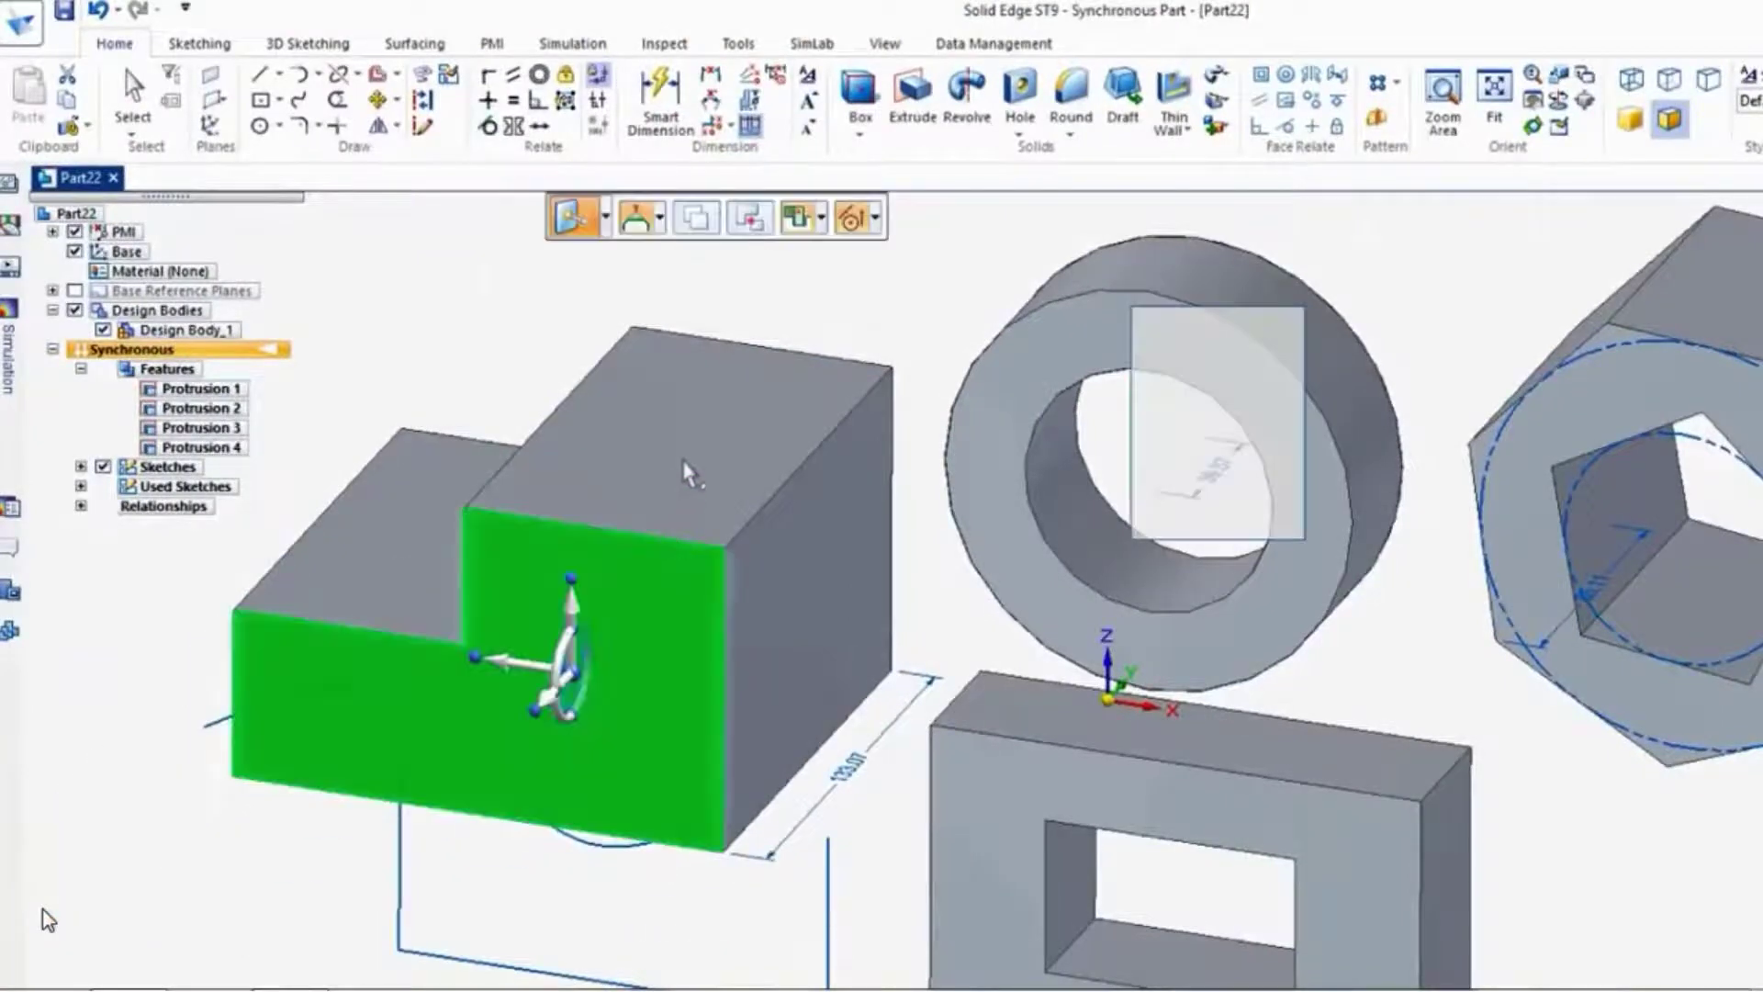
- Raise the block's top face to make the step taller
{"action": "left_click", "coordinate": [691, 389]}
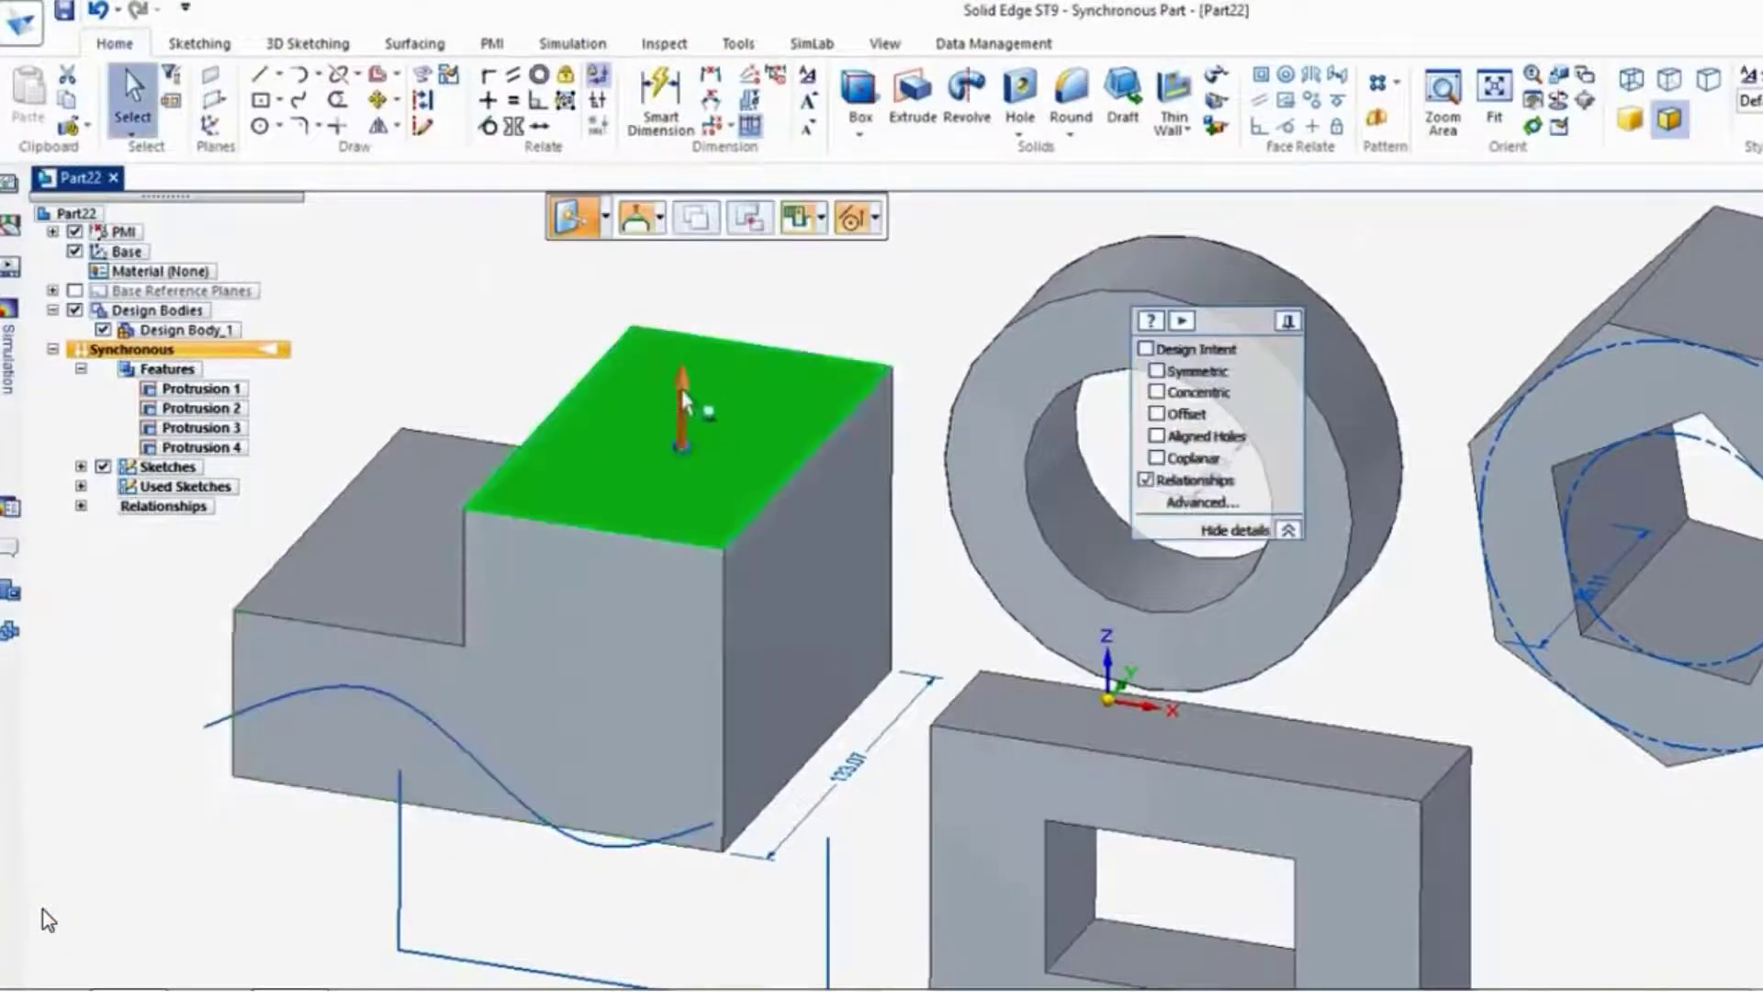
{"action": "left_click", "coordinate": [684, 401]}
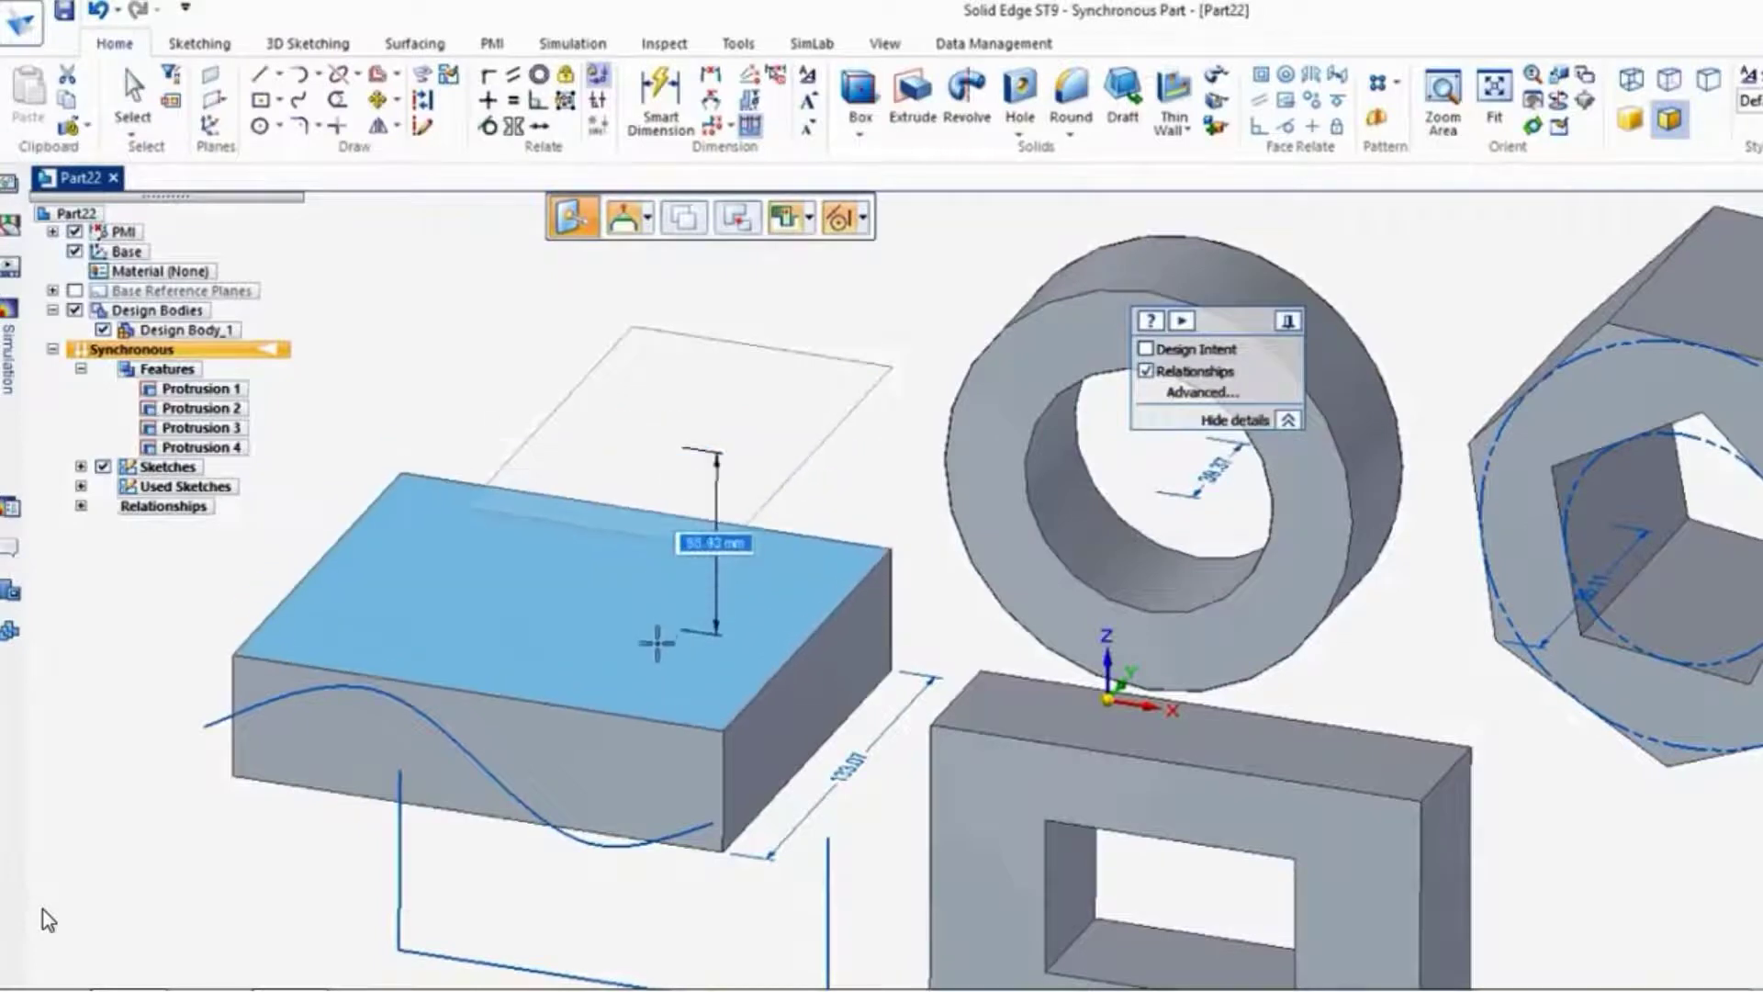
{"action": "left_click", "coordinate": [661, 444]}
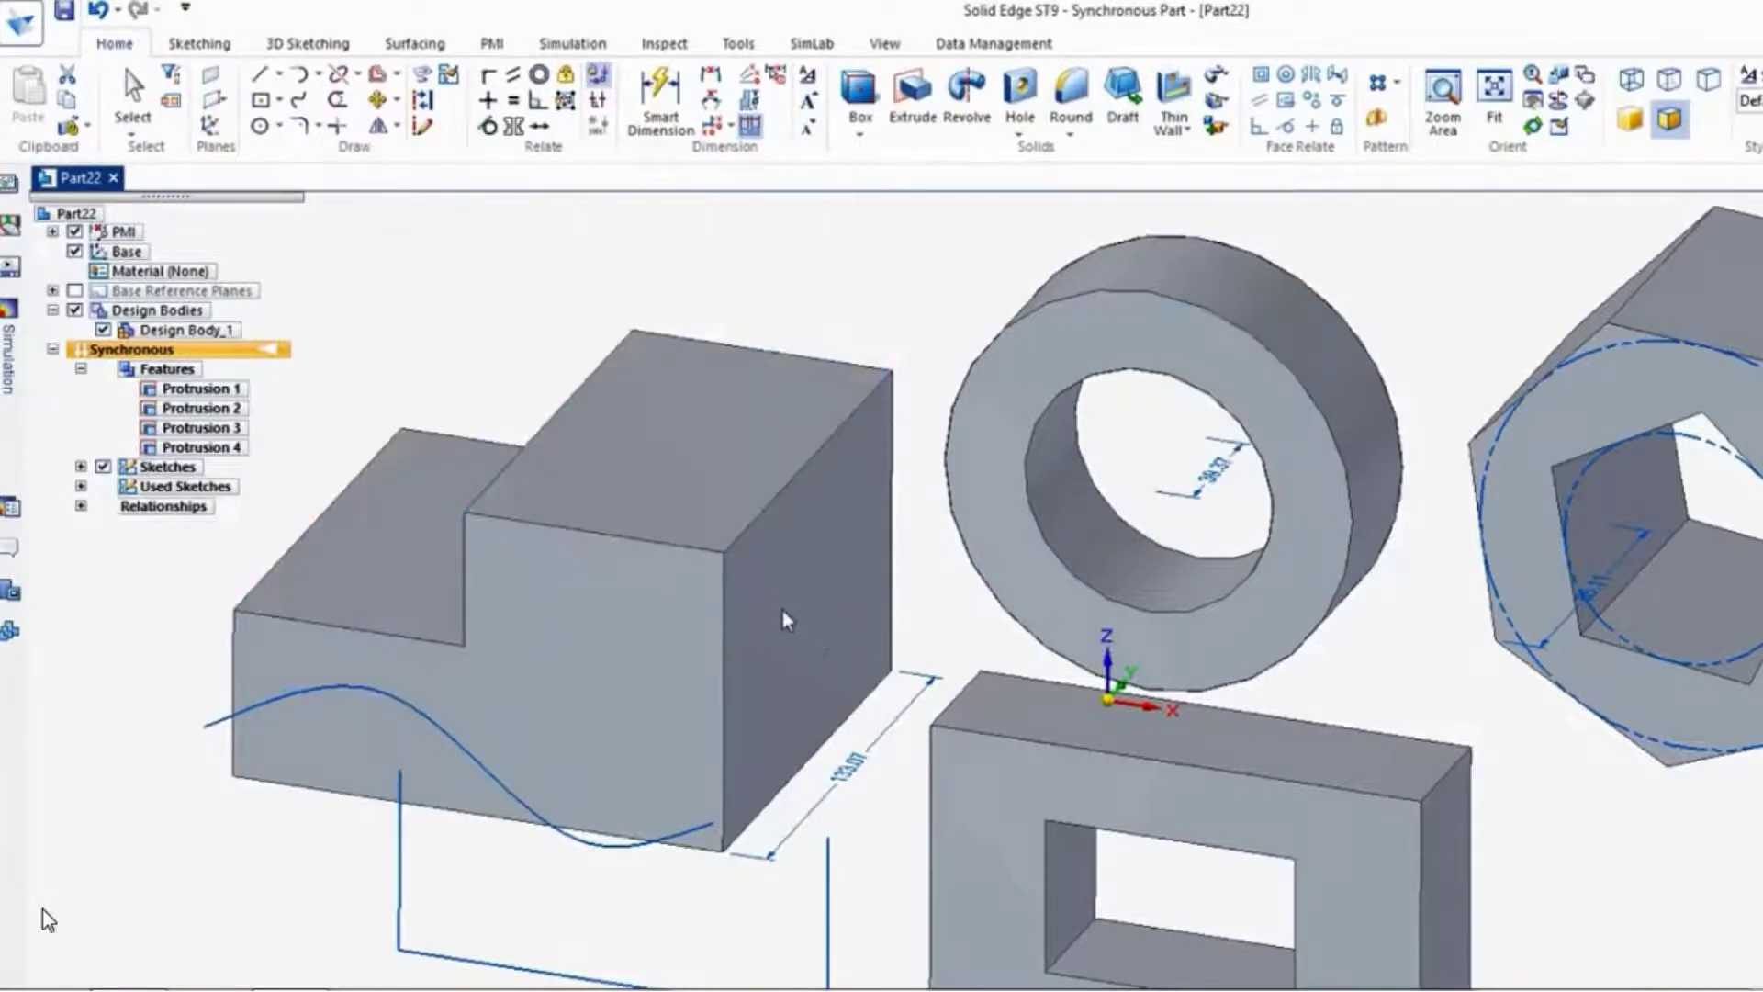
- Shorten the block by moving its end face inward
{"action": "left_click", "coordinate": [820, 625]}
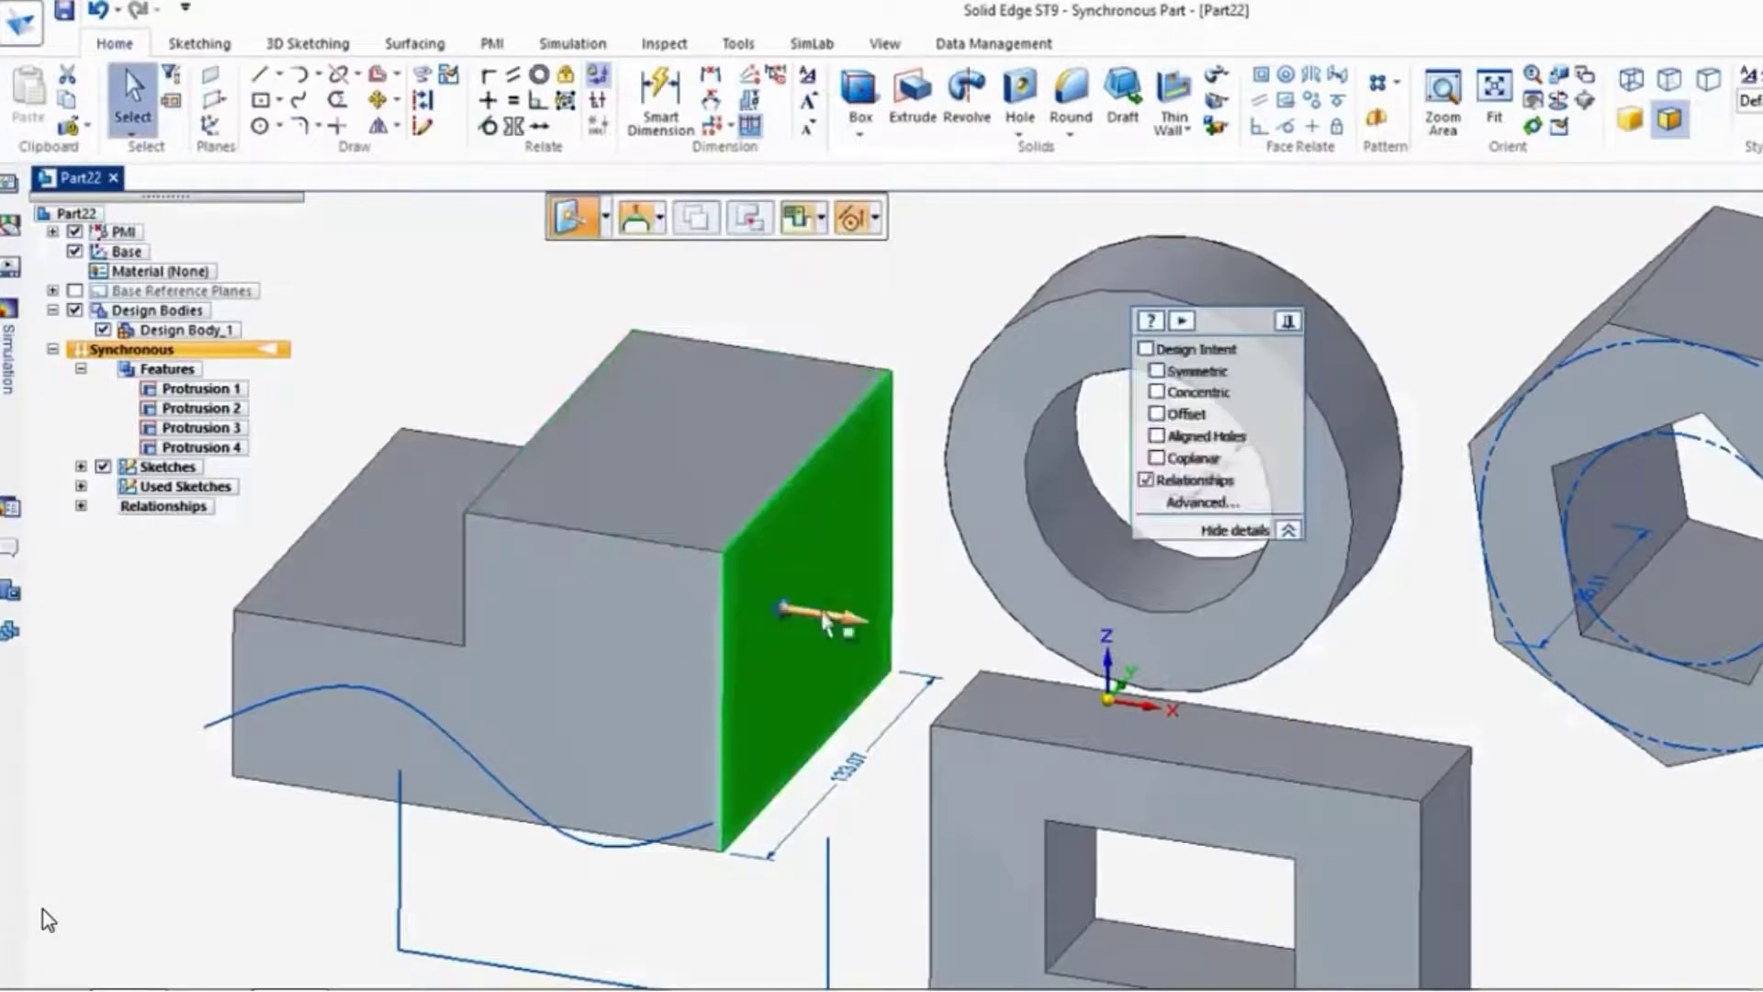
{"action": "left_click", "coordinate": [821, 619]}
{"action": "left_click", "coordinate": [659, 590]}
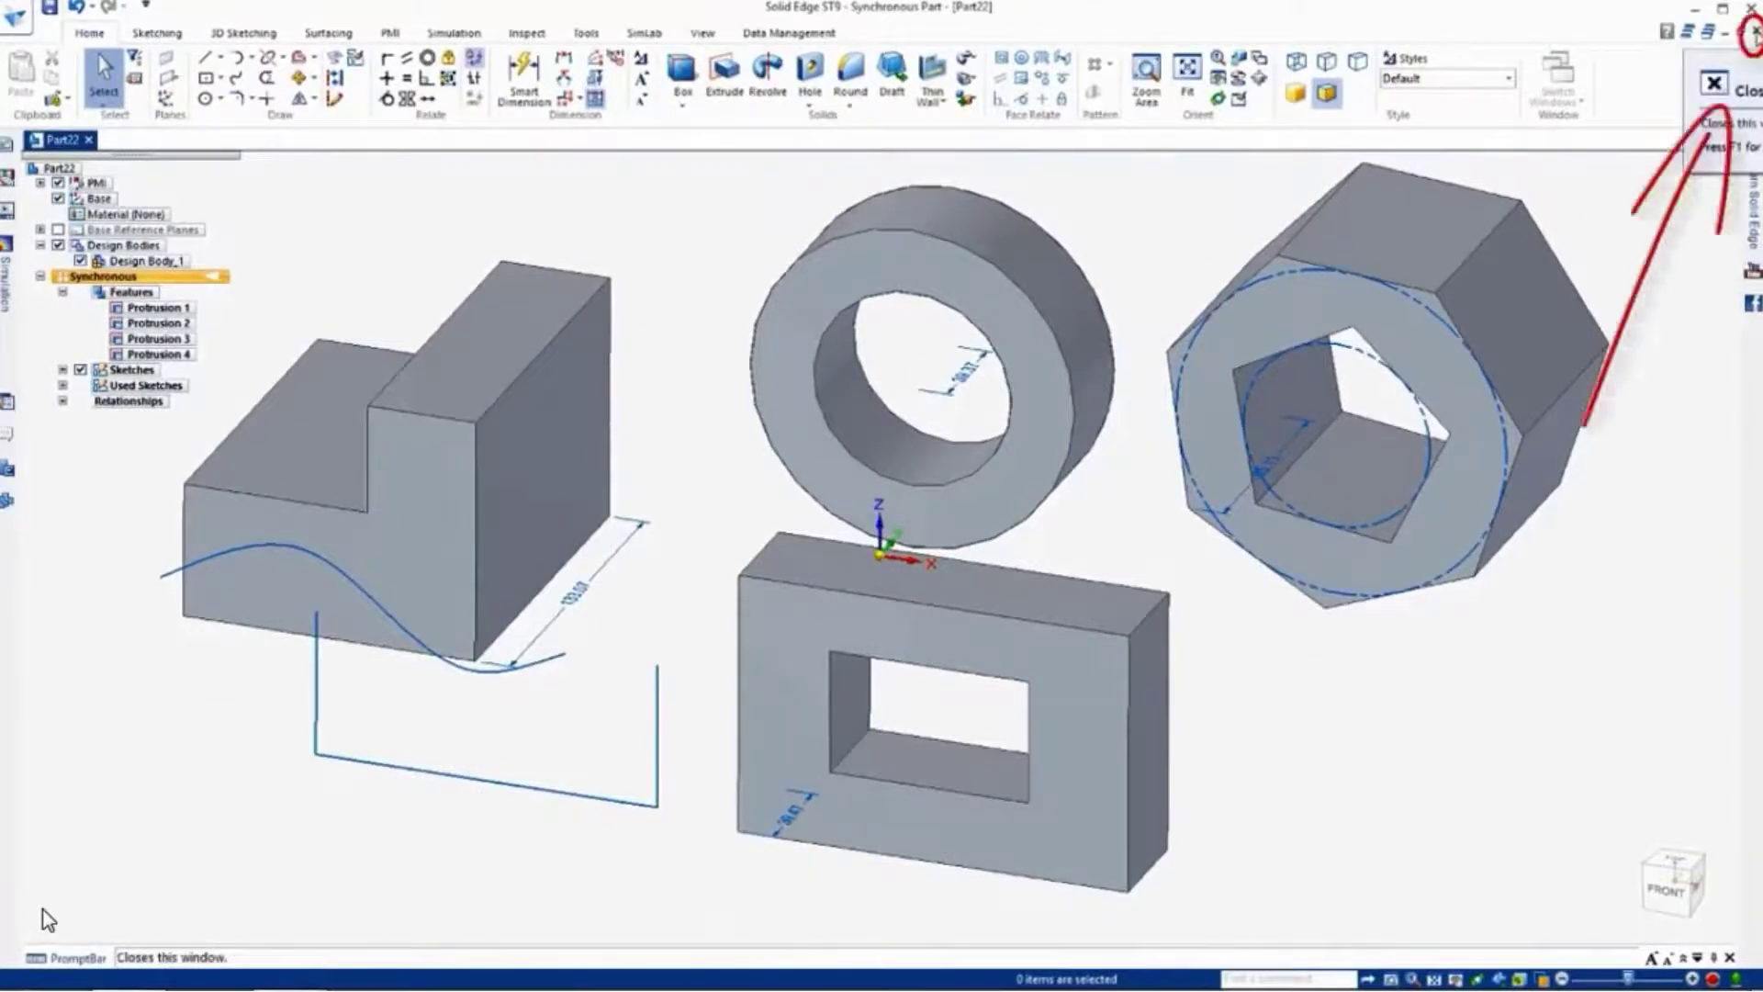
- Close Part22, declining to save changes, returning to the Open start screen
{"action": "left_click", "coordinate": [1756, 31]}
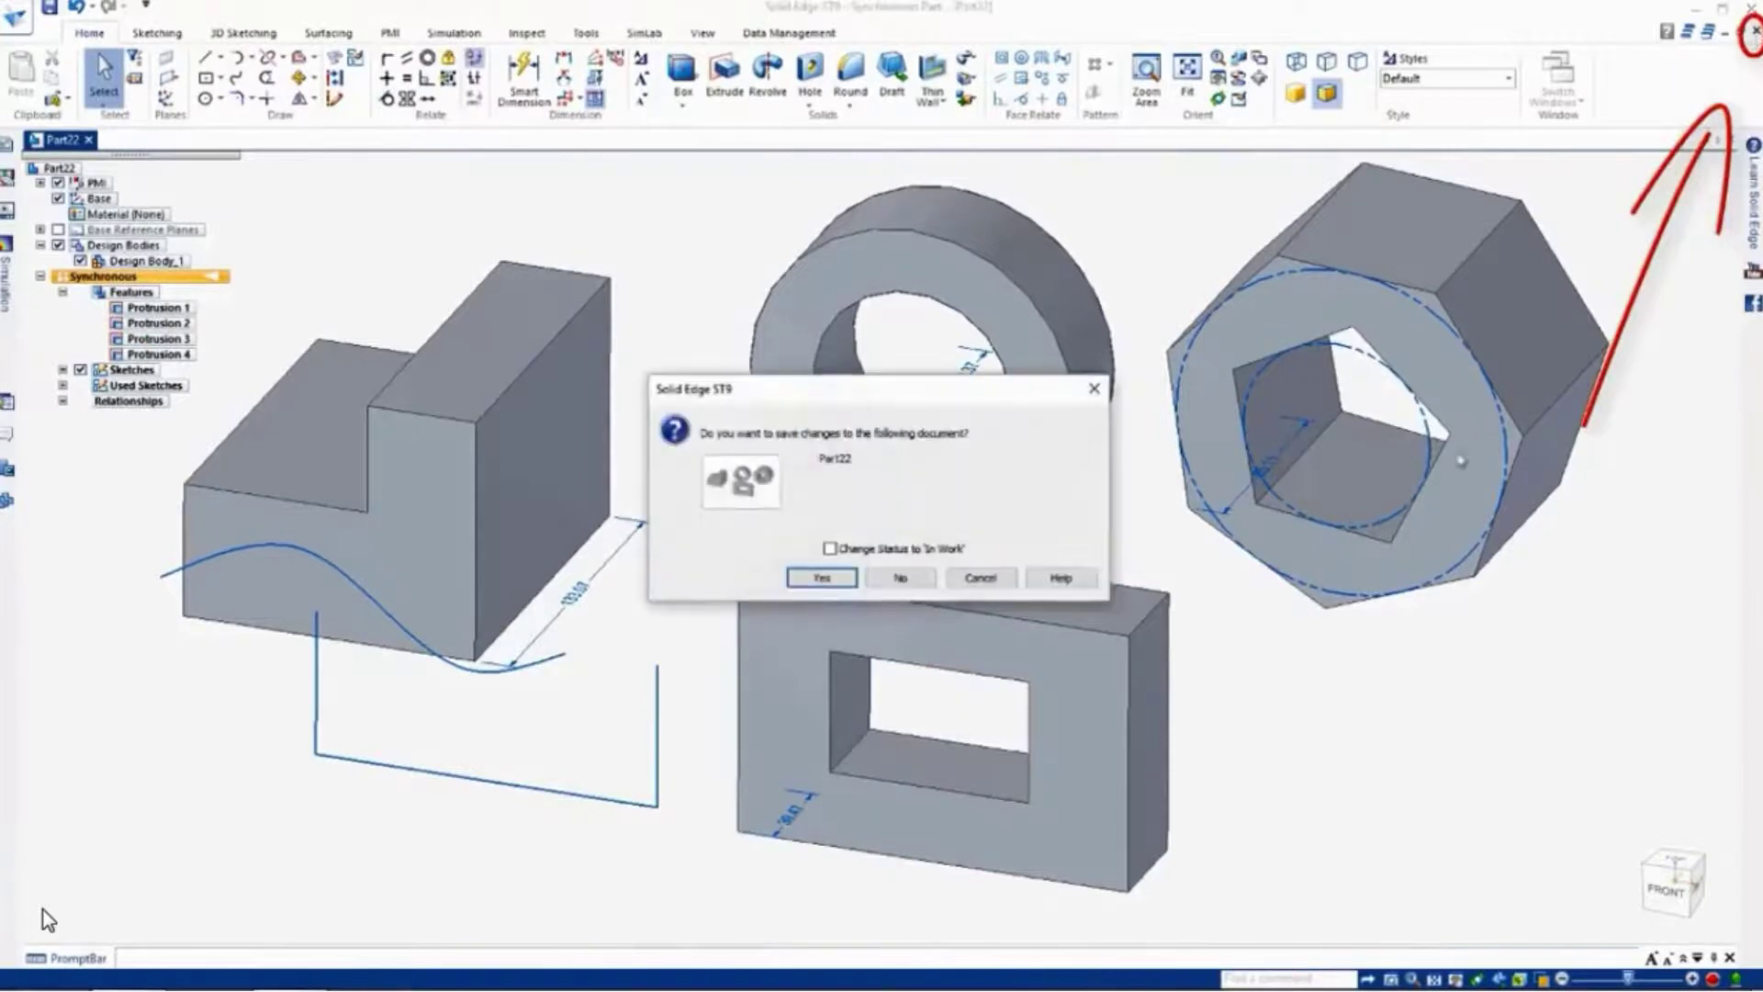
{"action": "left_click", "coordinate": [899, 579]}
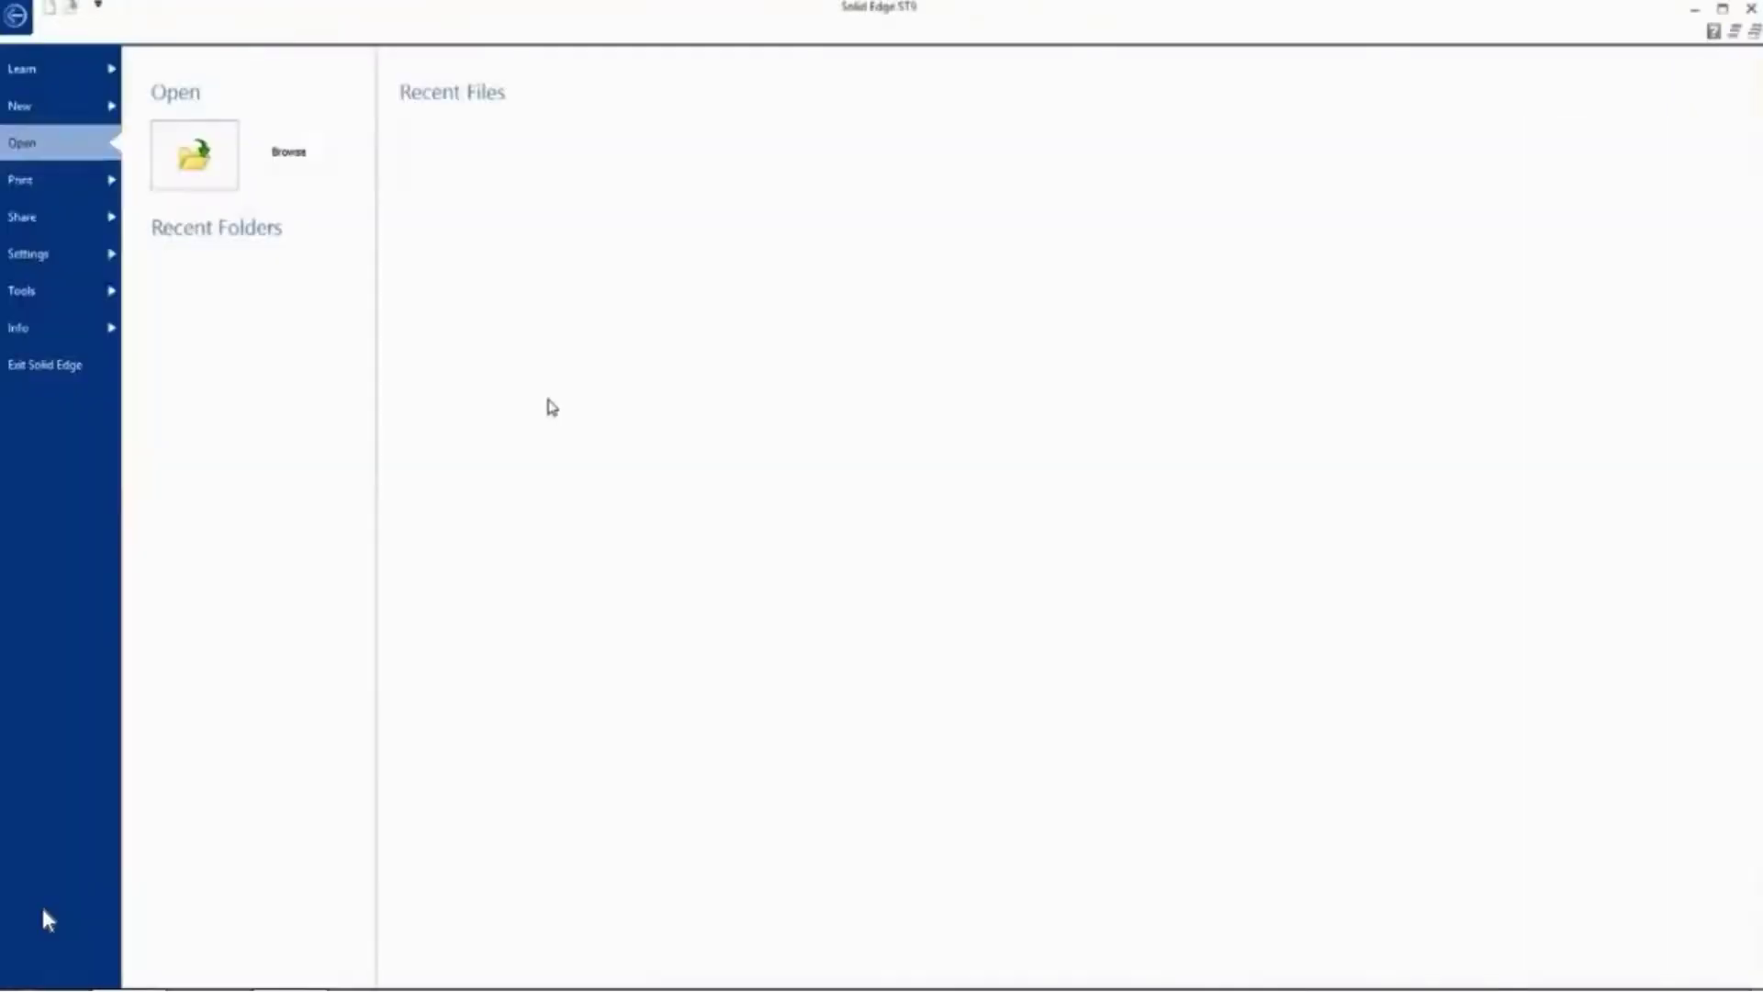